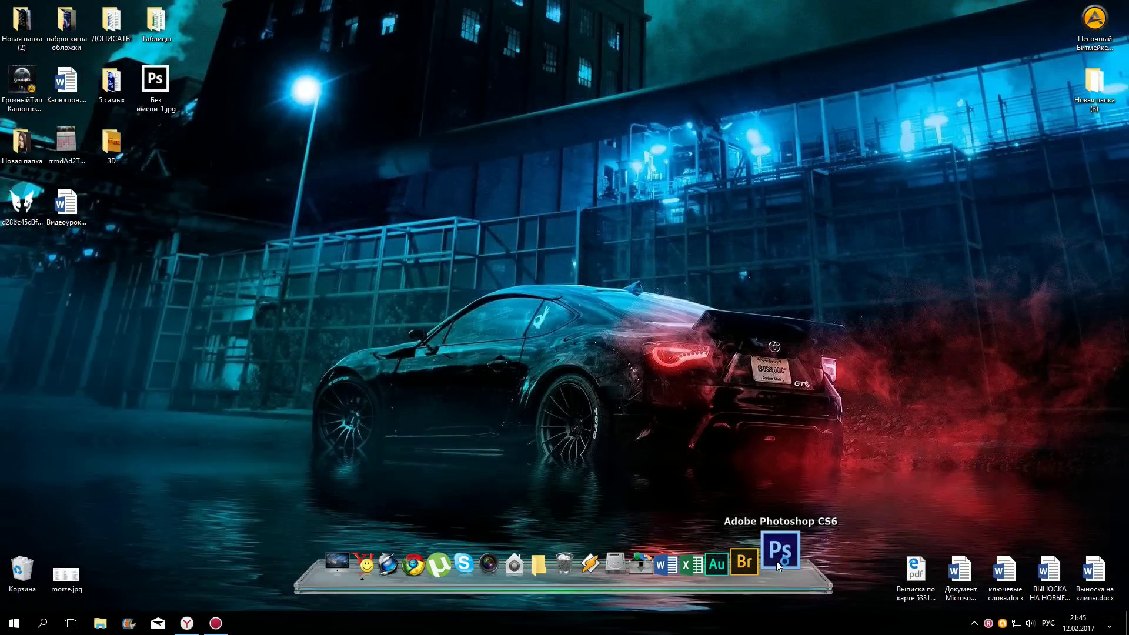
Launch Adobe Photoshop CS6 from the taskbar and wait for its empty workspace.
click(776, 561)
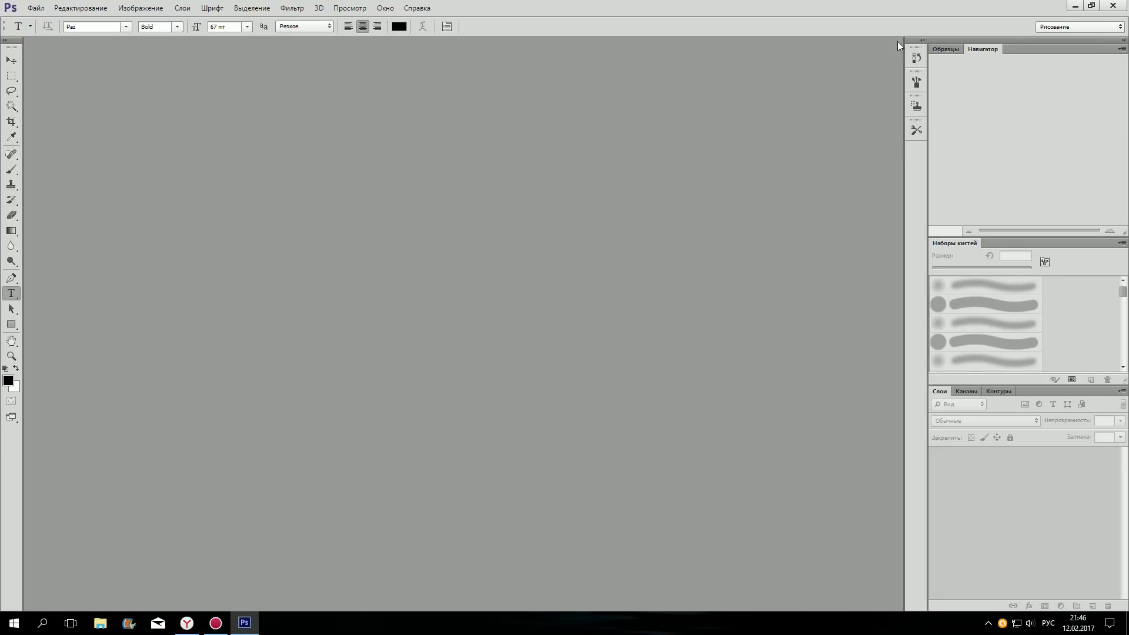
Create a new 1280×720 document with File > New.
click(36, 9)
click(53, 22)
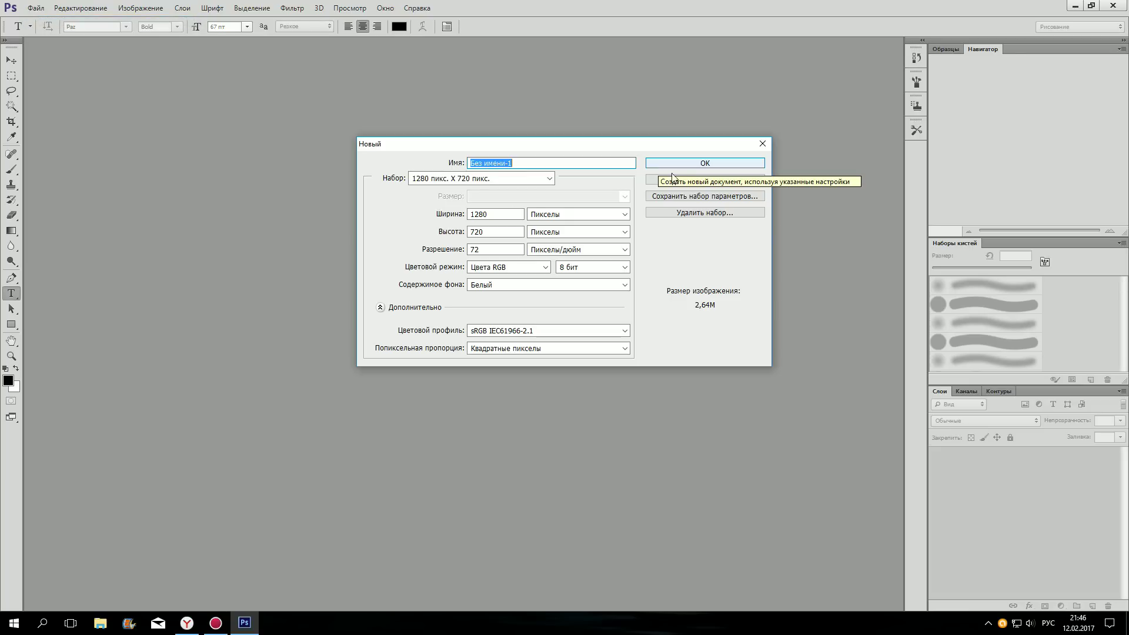
click(676, 164)
Type the text '3D EFFECT' and set it to 200 pt.
text(EFFE)
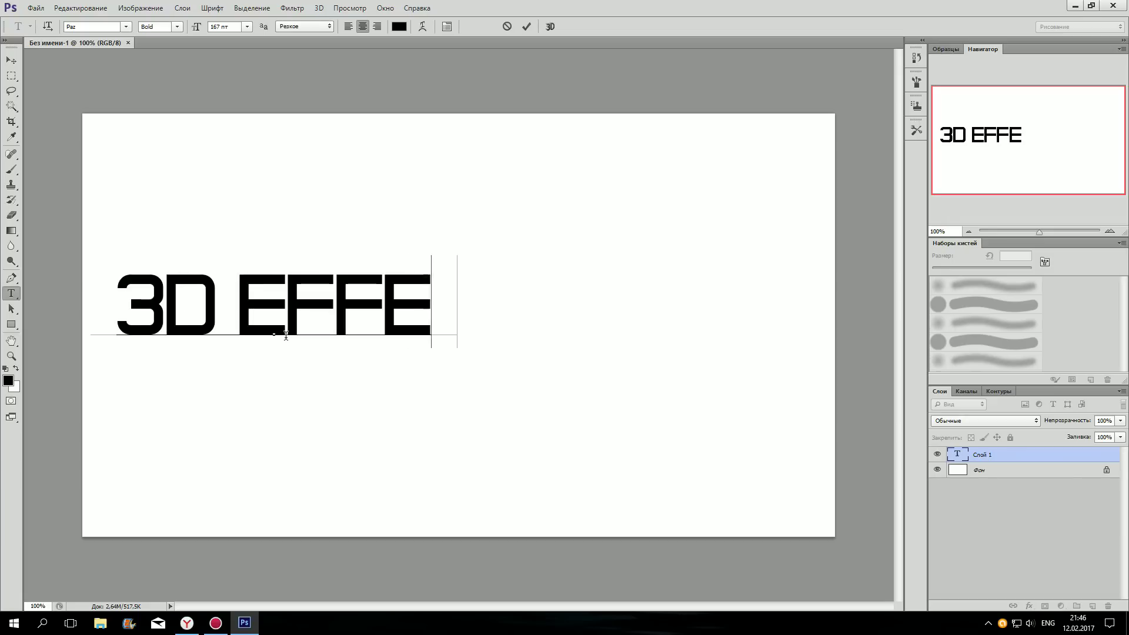
text(CT)
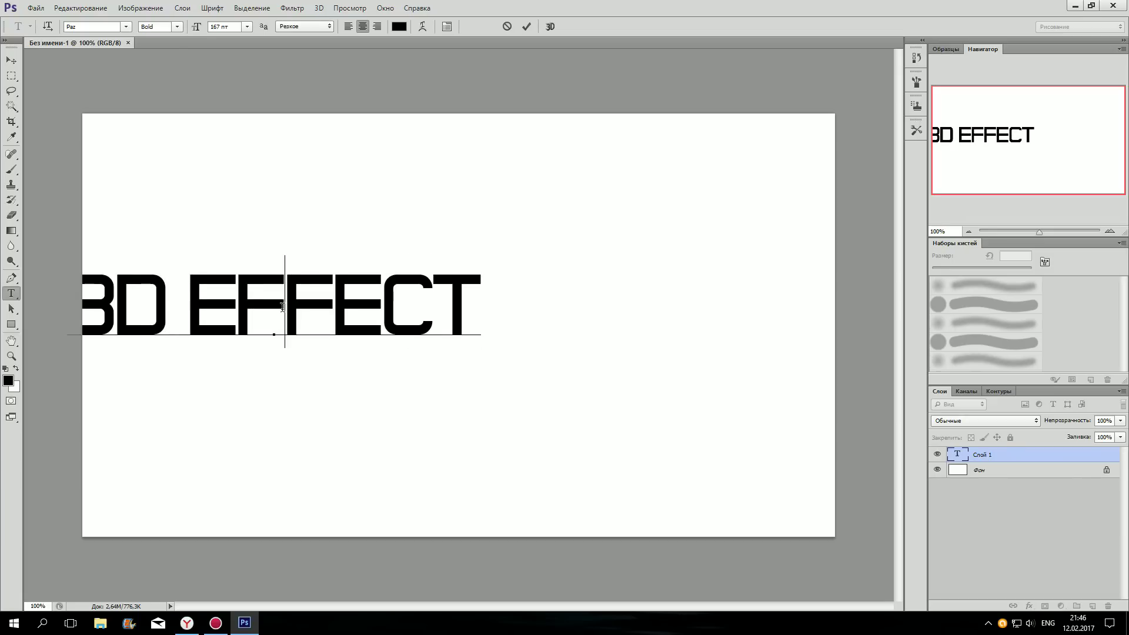
double_click(282, 307)
key(ctrl+a)
text(200)
key(Return)
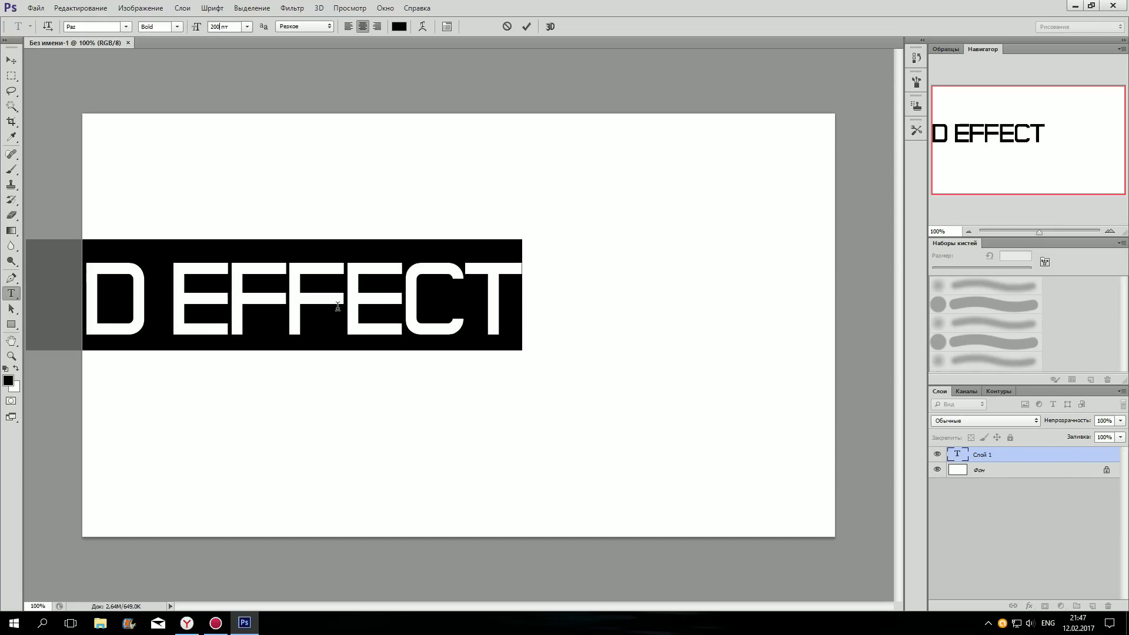
click(353, 408)
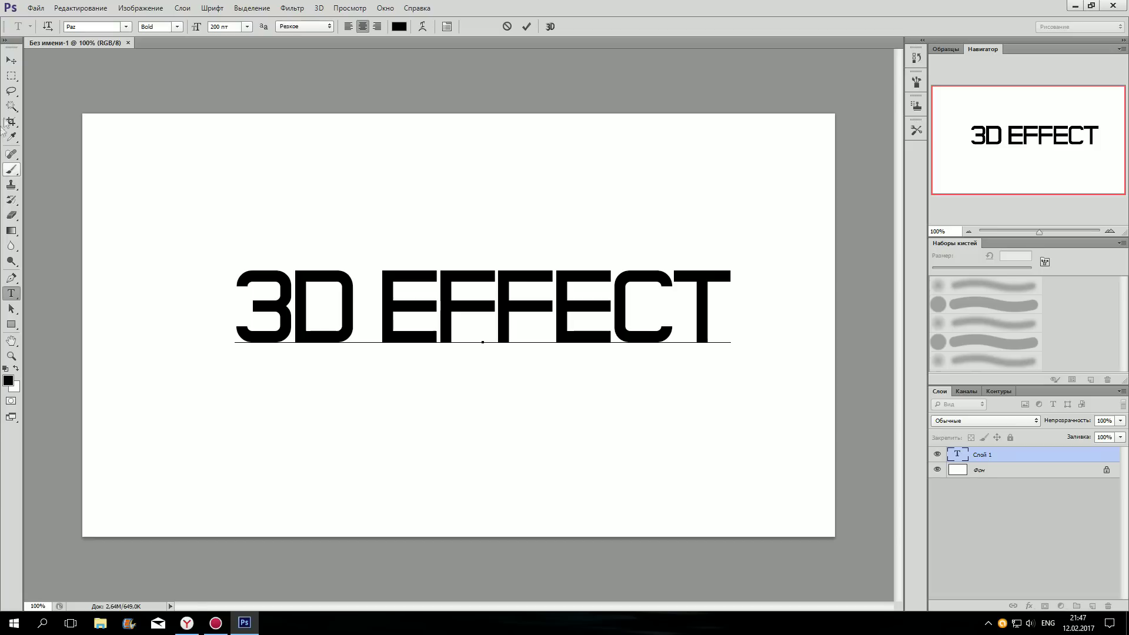
Centre the text vertically and horizontally on the canvas, then reselect the '3D effect' layer.
click(11, 60)
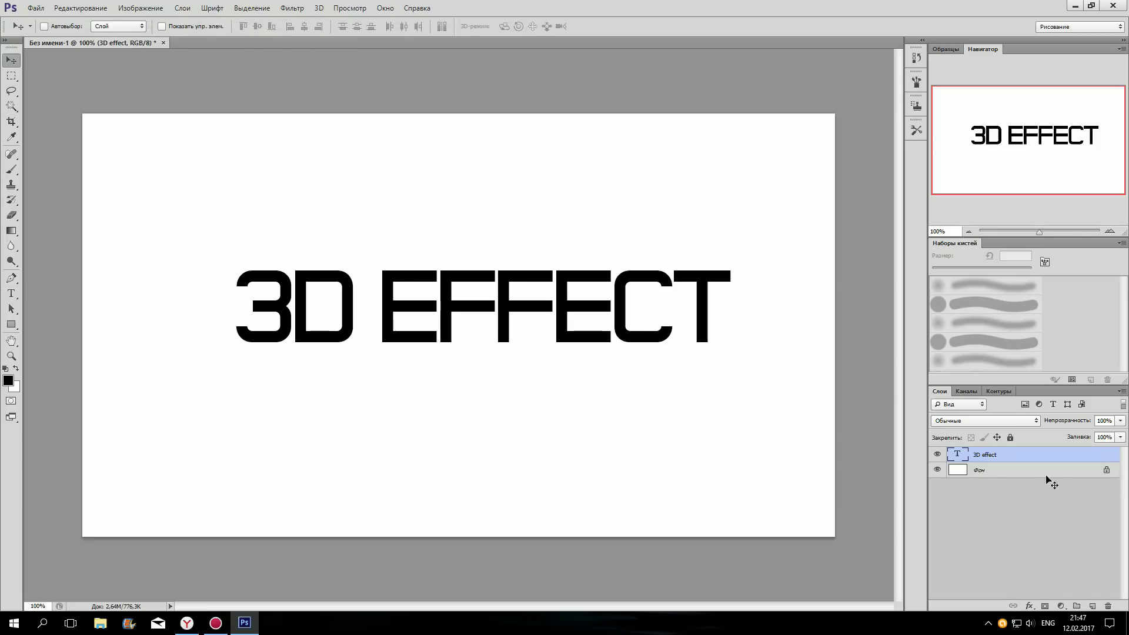
shift+click(1000, 471)
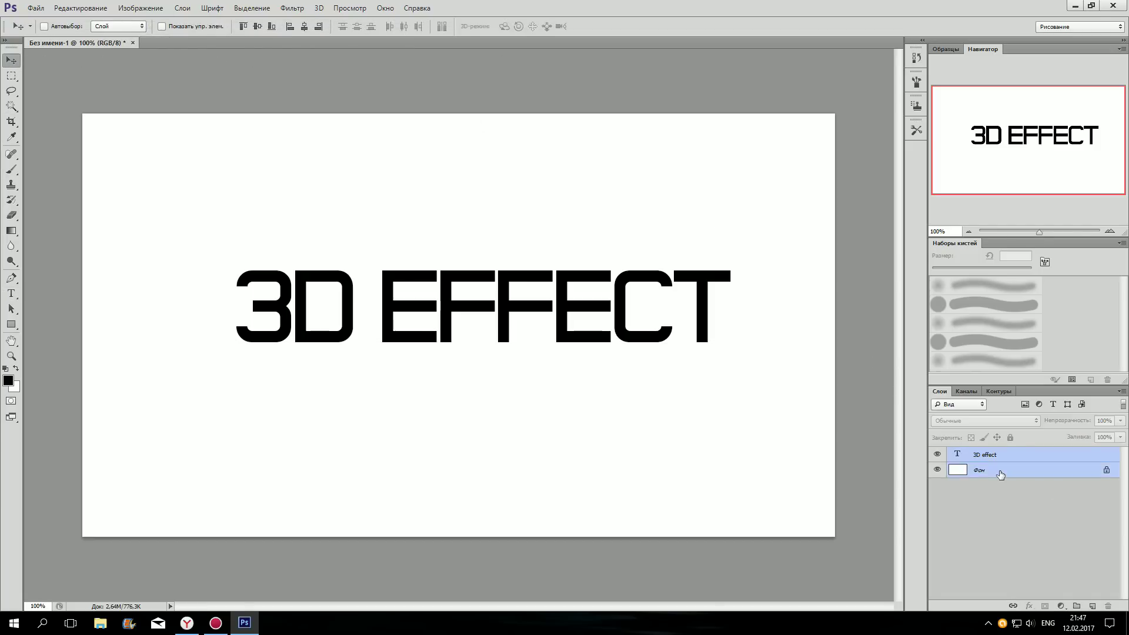
click(256, 26)
click(304, 26)
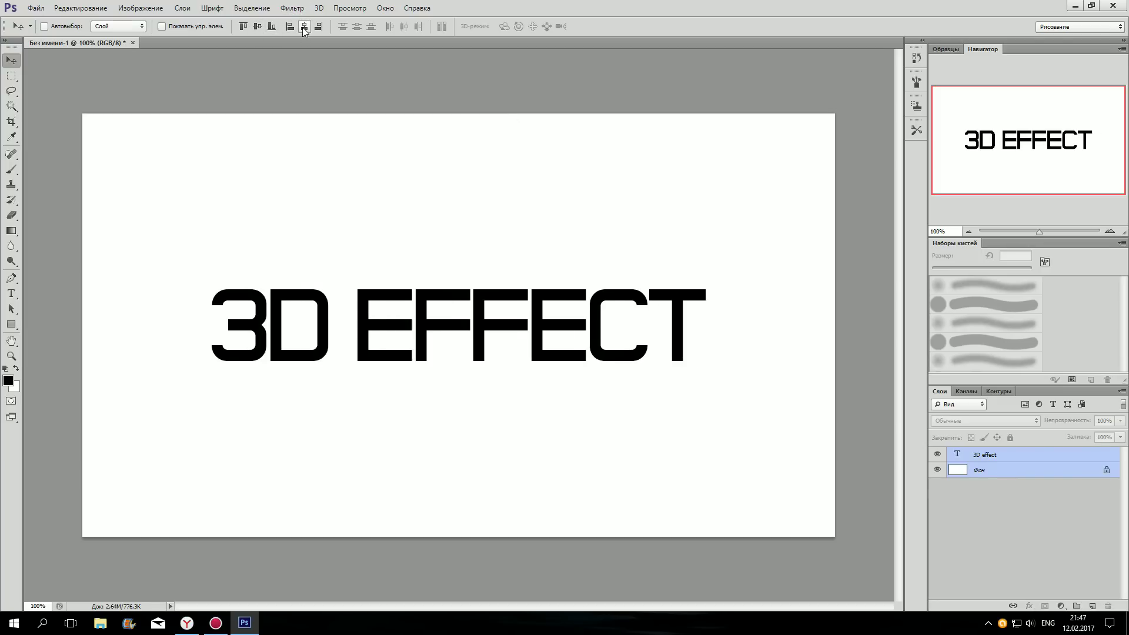
click(1001, 456)
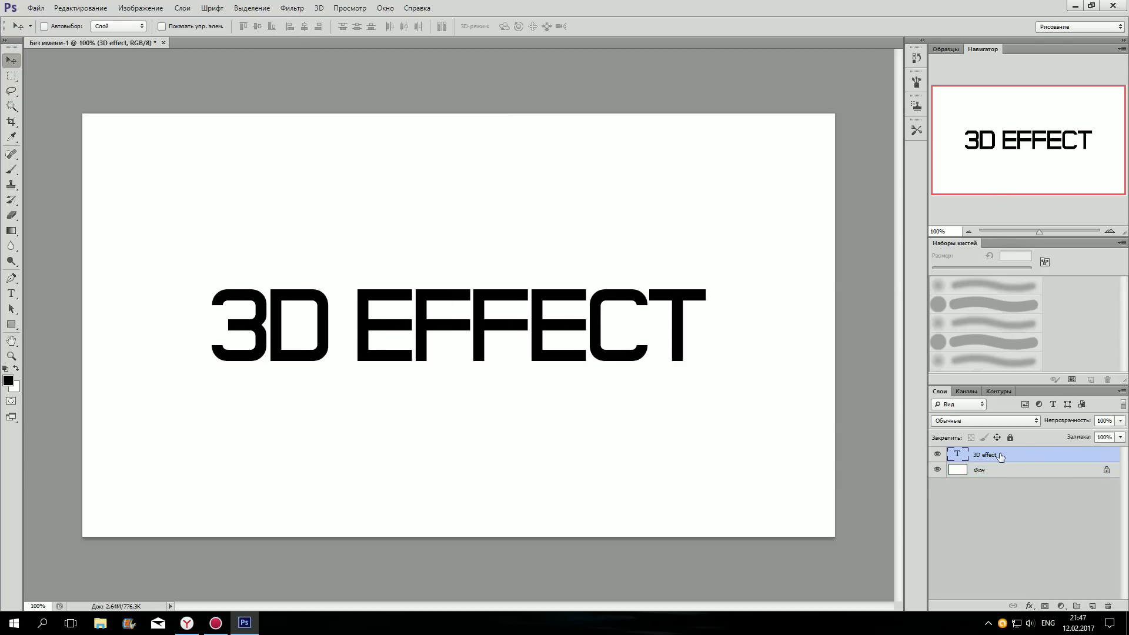
Turn the '3D effect' text layer into an object using New 3D Extrusion from Selected Layer.
right_click(1001, 456)
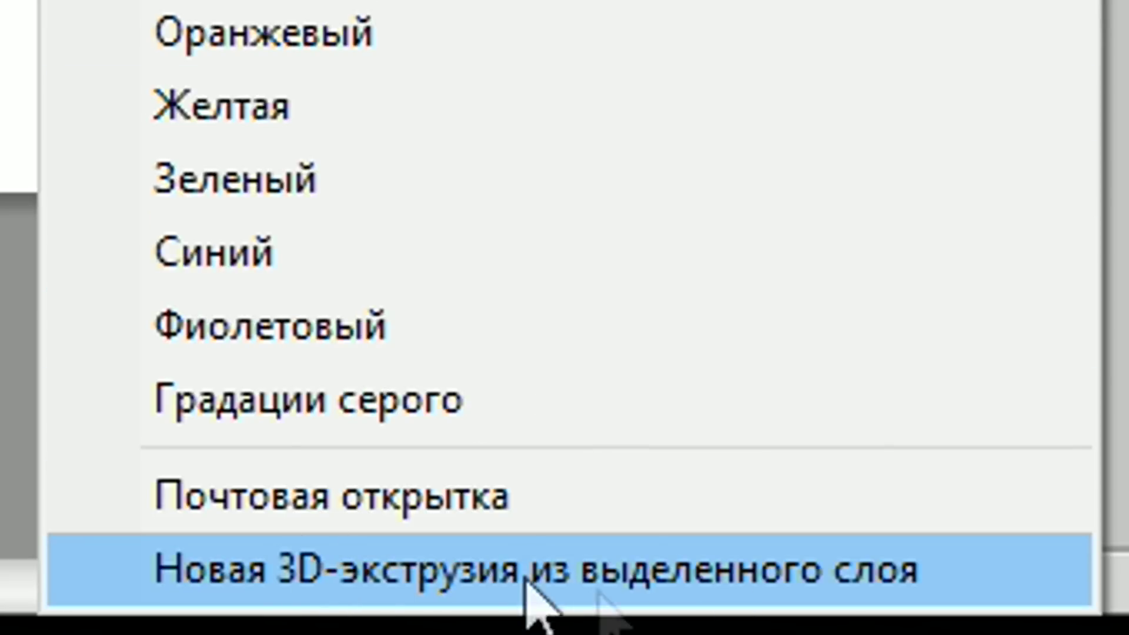
click(526, 600)
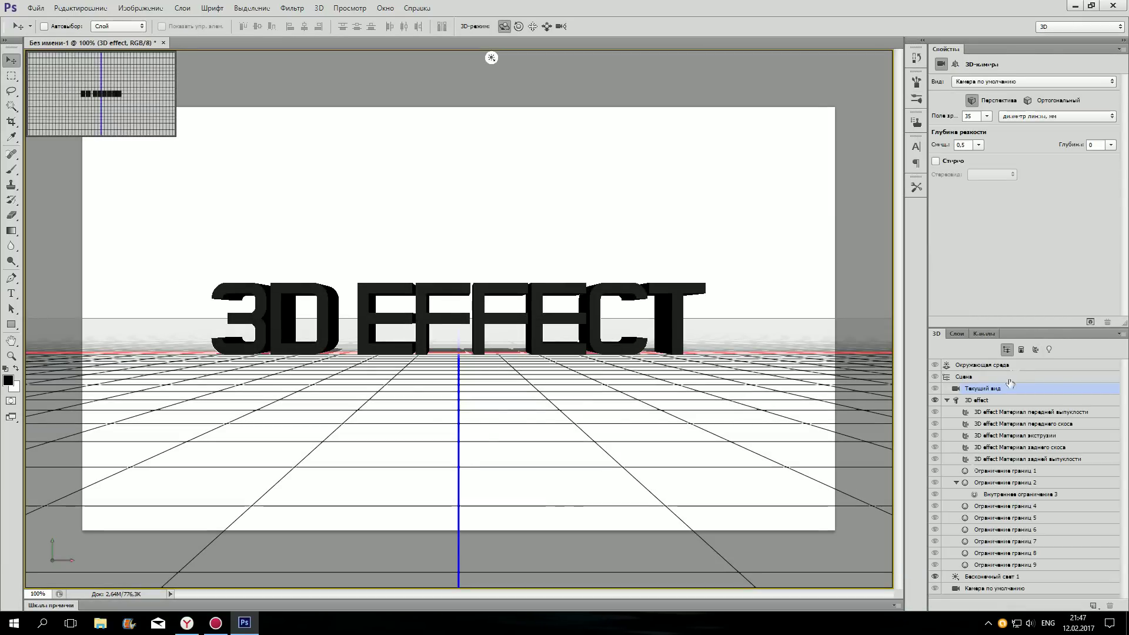
mouse_move(100, 93)
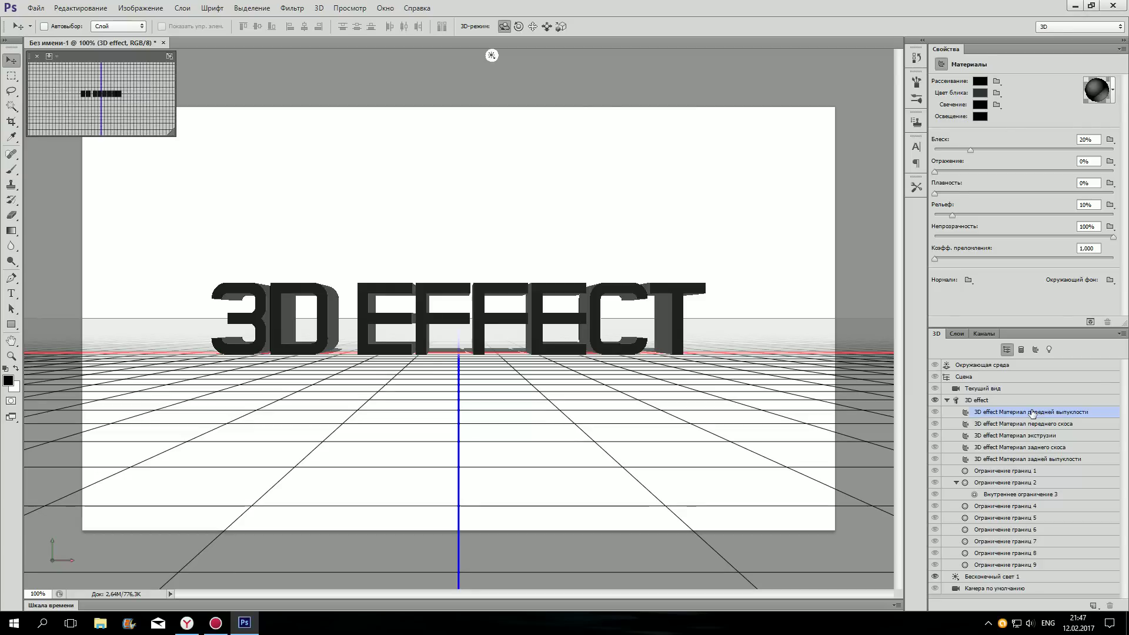
click(1112, 94)
Apply the blue material preset to the letters' front inflation faces.
scroll(1049, 144, up, 1)
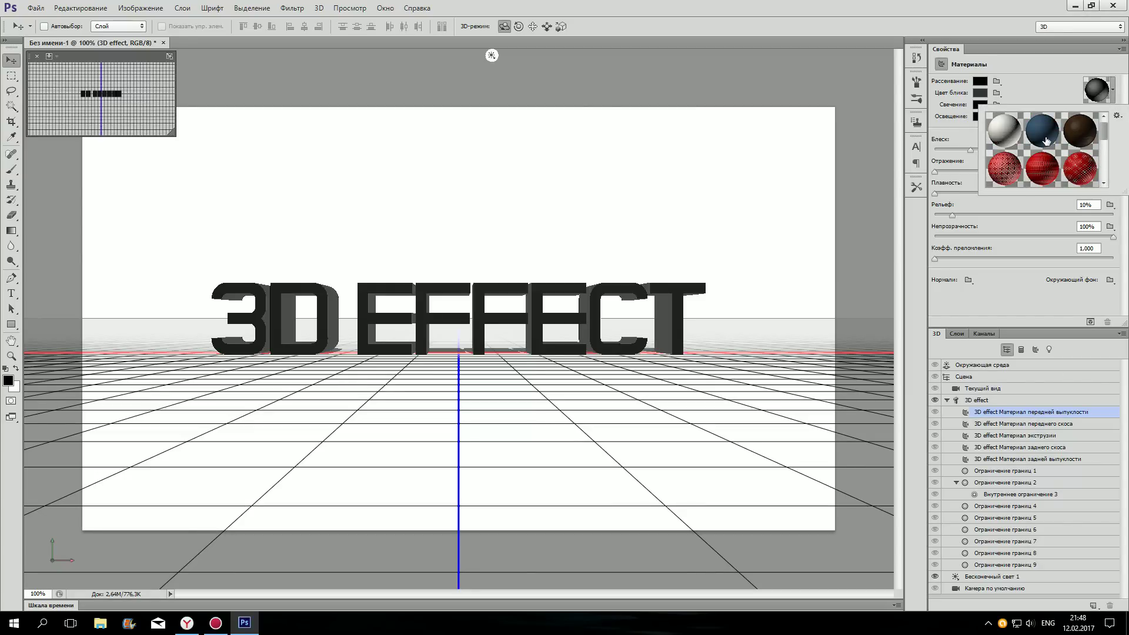
click(1046, 140)
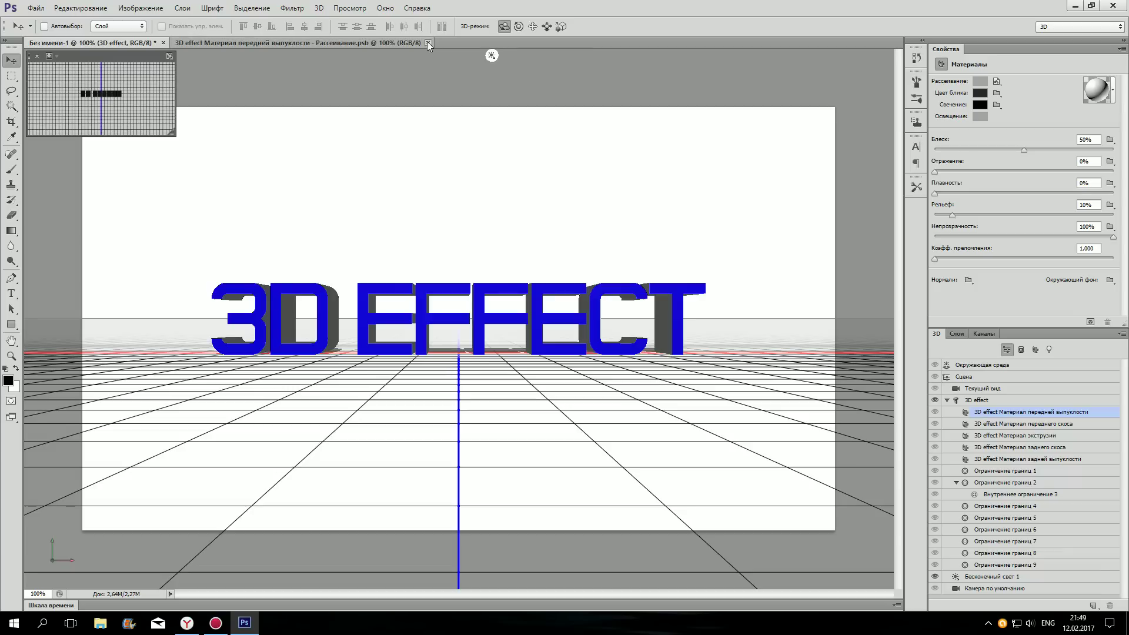
click(428, 43)
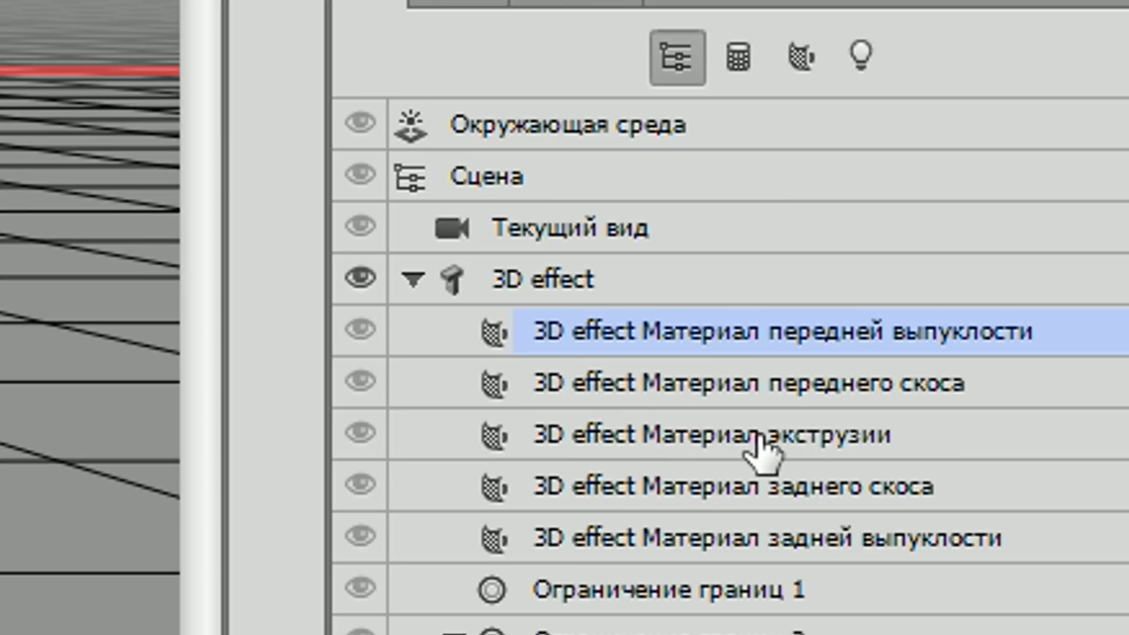
Apply the golden wood preset to the letters' extrusion material.
click(755, 440)
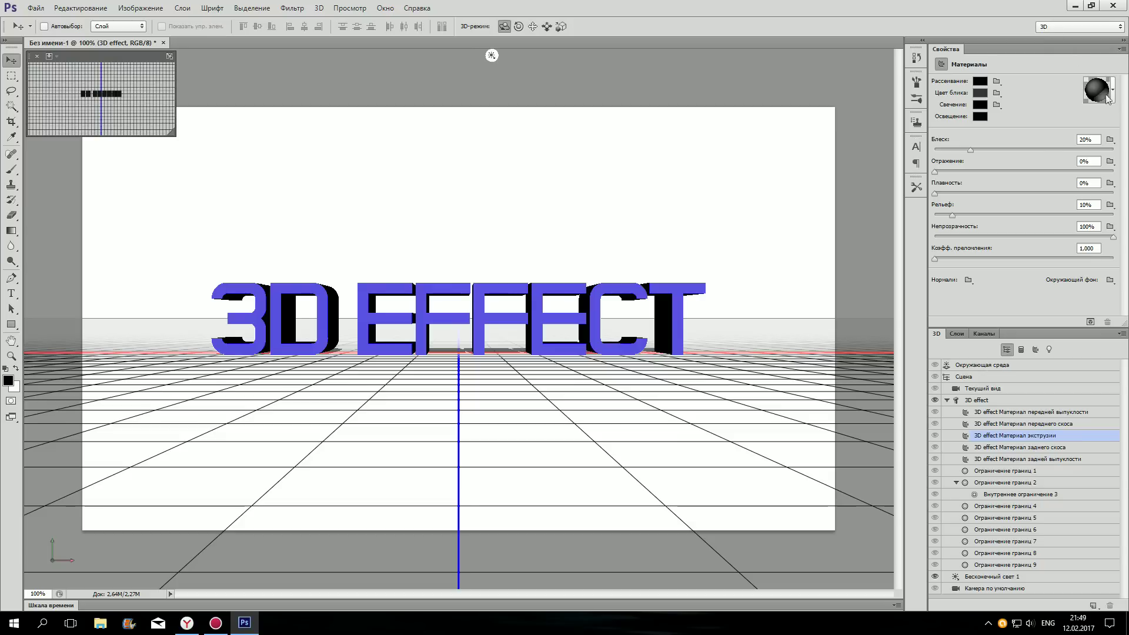
click(1112, 99)
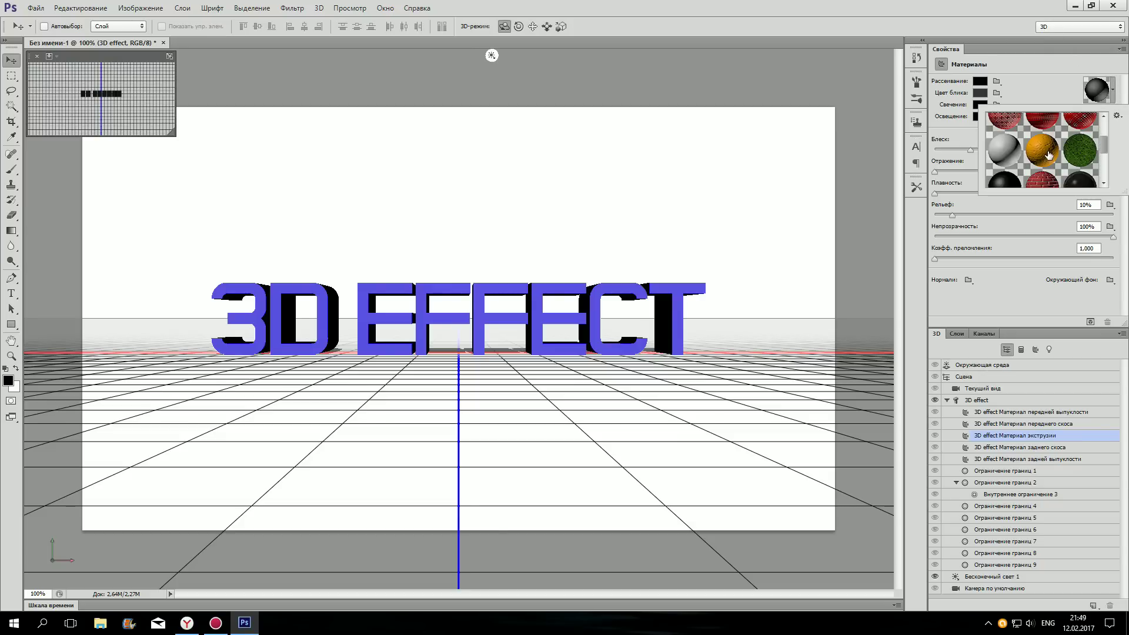
scroll(1049, 155, down, 2)
scroll(1047, 167, down, 2)
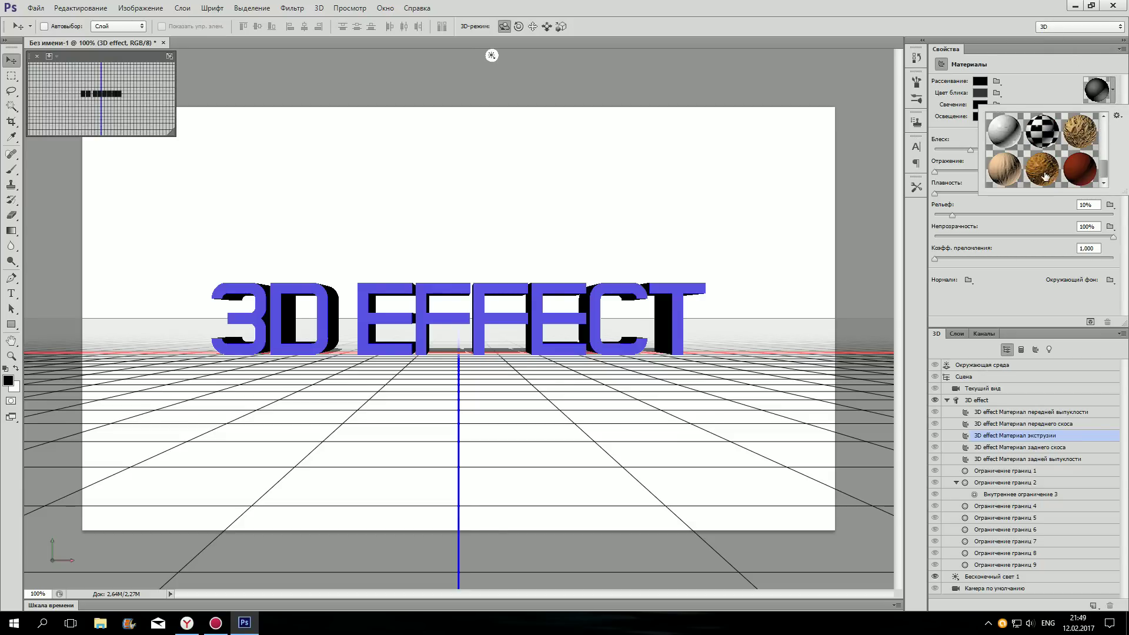
click(1045, 175)
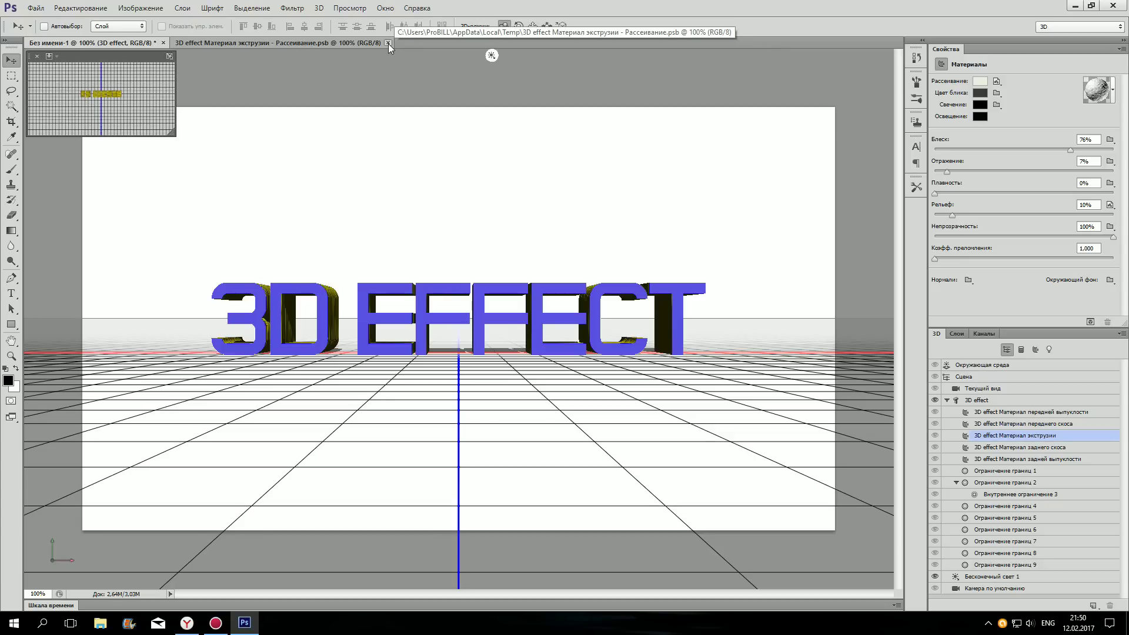
click(388, 44)
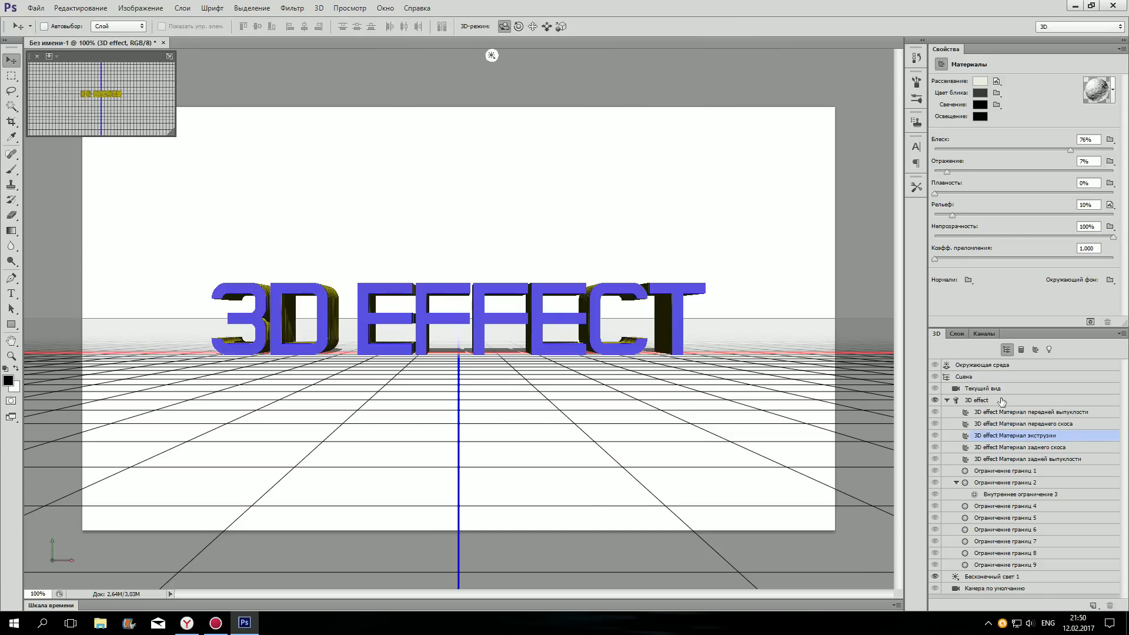
Convert the Background layer into a 3D Postcard.
click(957, 333)
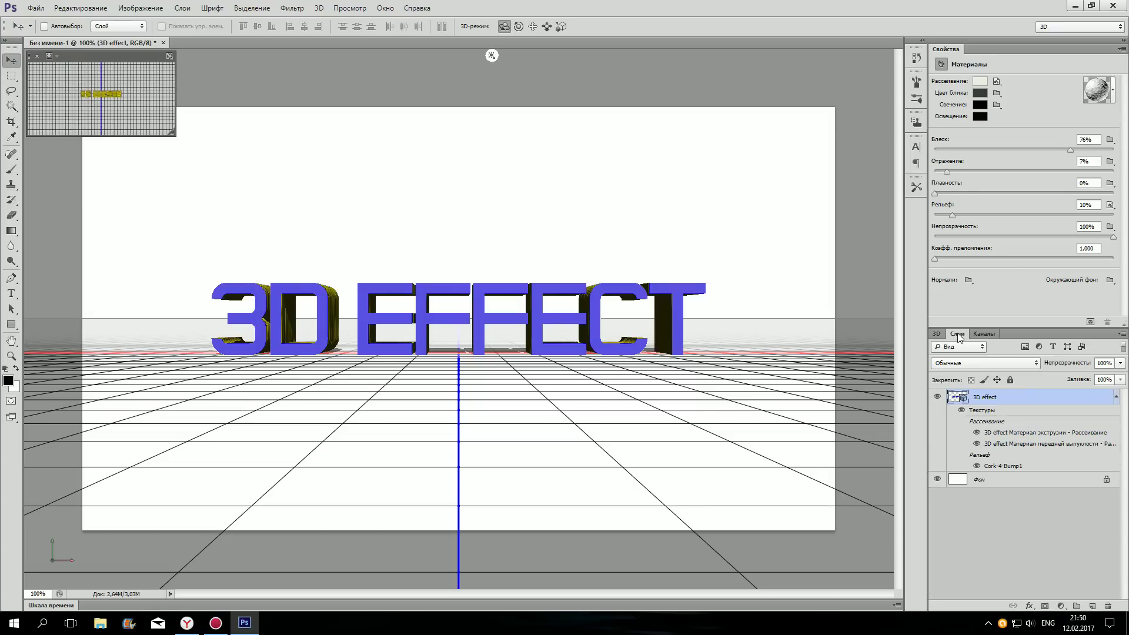
click(1003, 481)
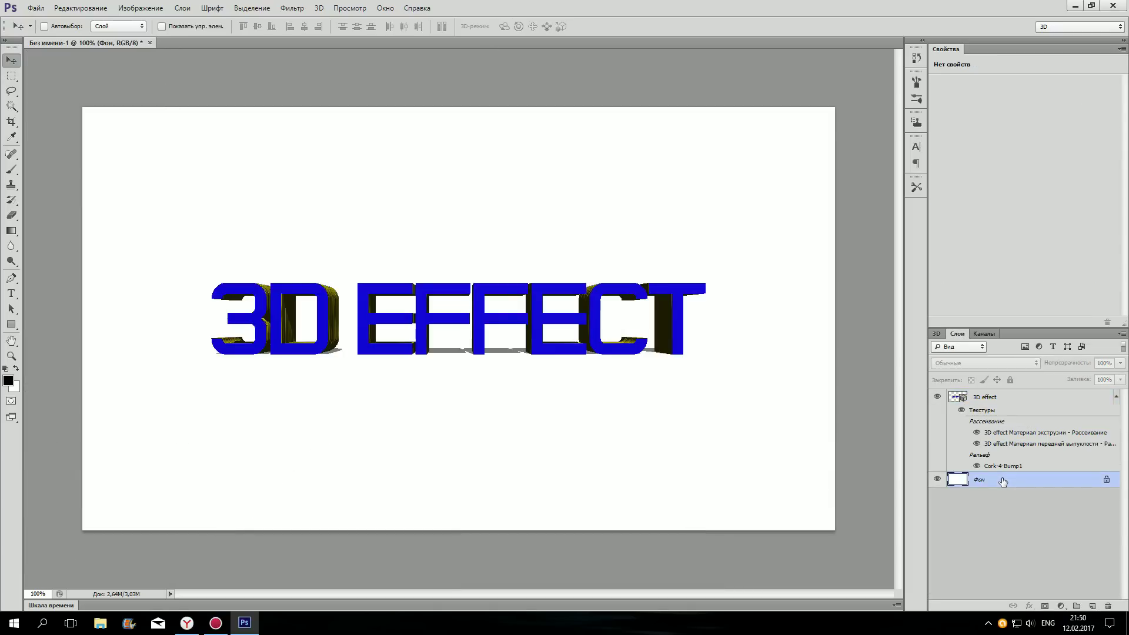
right_click(1003, 481)
click(1003, 475)
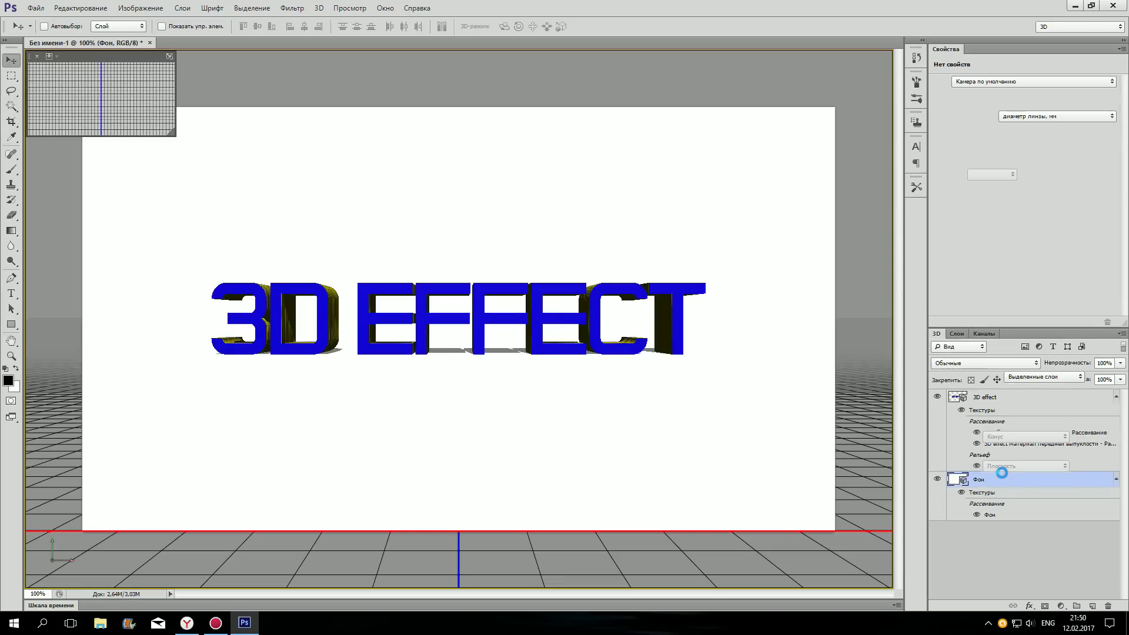
Merge the '3D effect' layer down into the postcard with Ctrl+E.
click(953, 334)
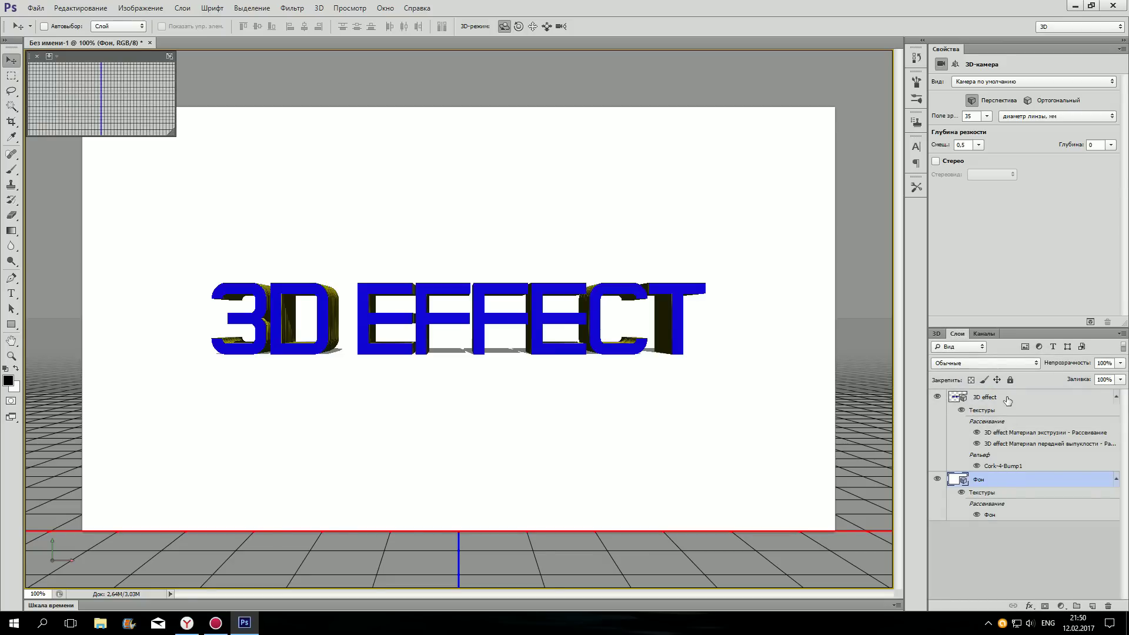
click(1008, 399)
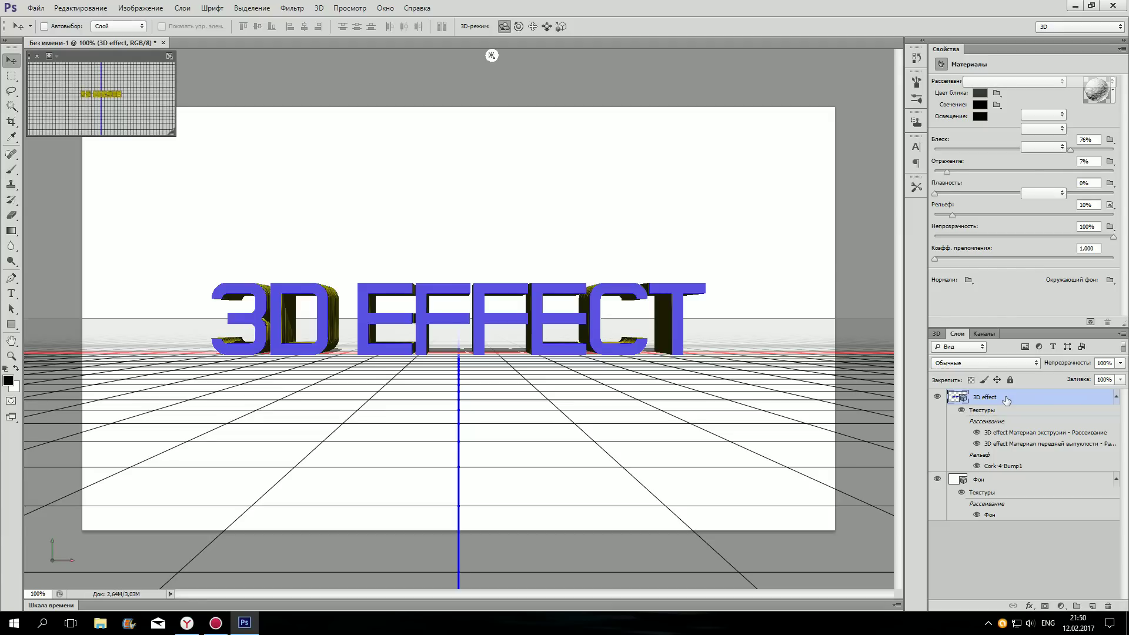
key(ctrl+e)
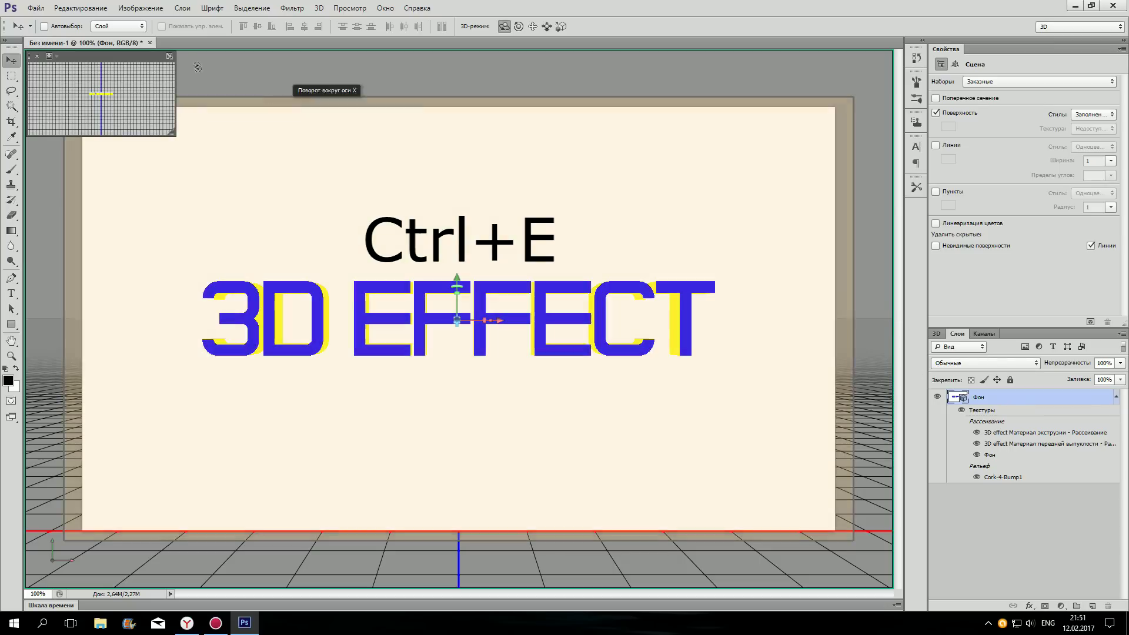
Render the 3D scene via 3D > Render, then rasterize the 3D layer 'Фон'.
click(318, 8)
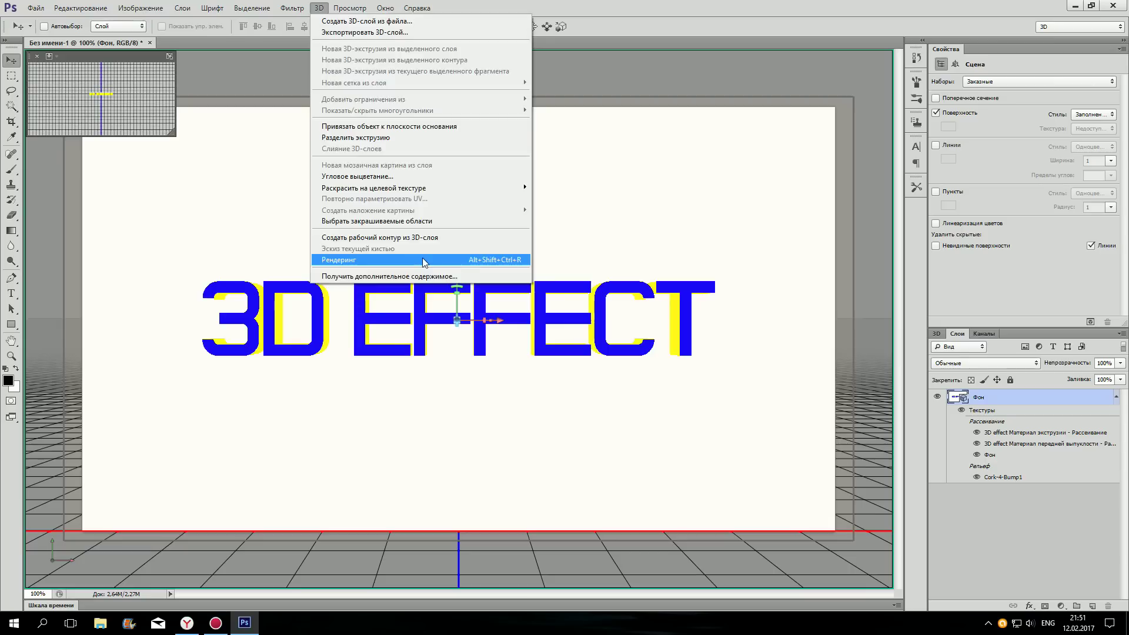
click(587, 406)
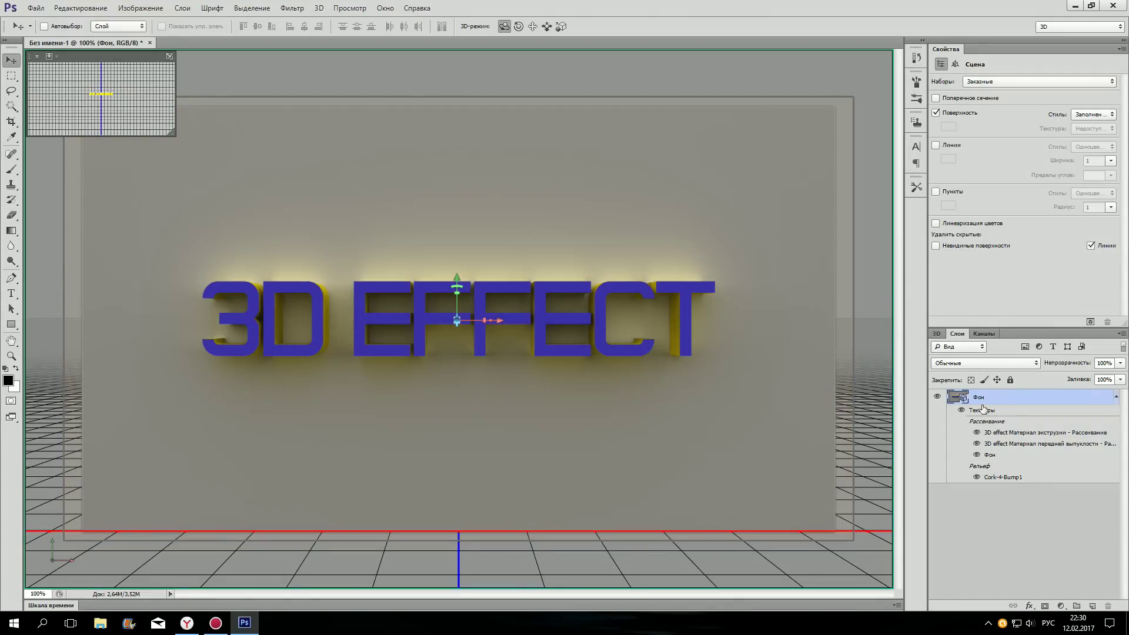
right_click(1009, 400)
click(832, 568)
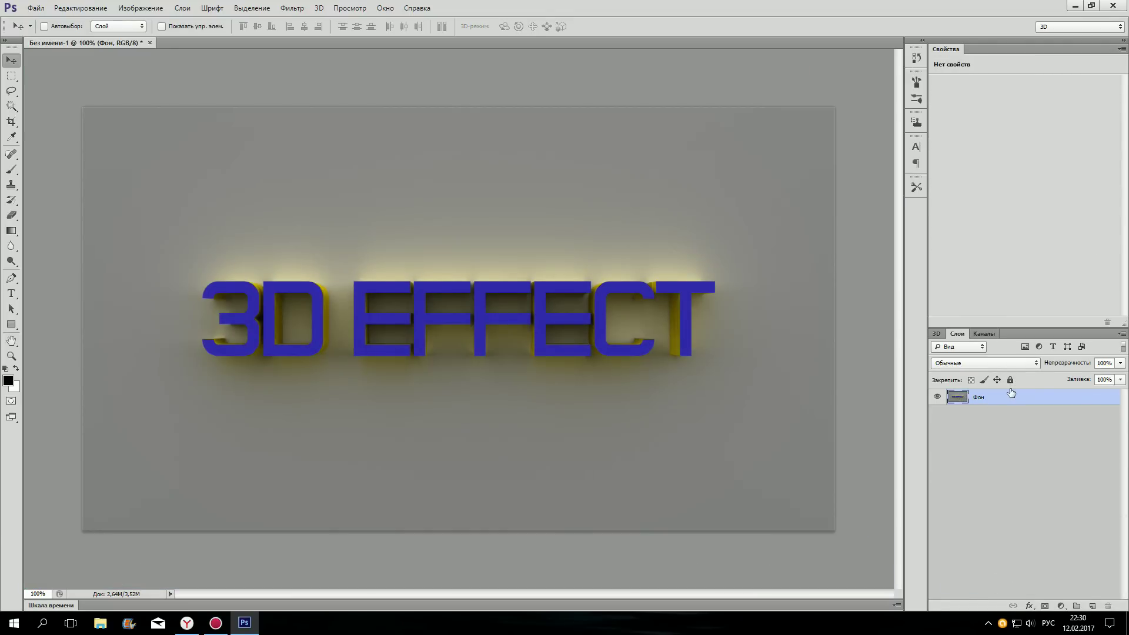
click(11, 106)
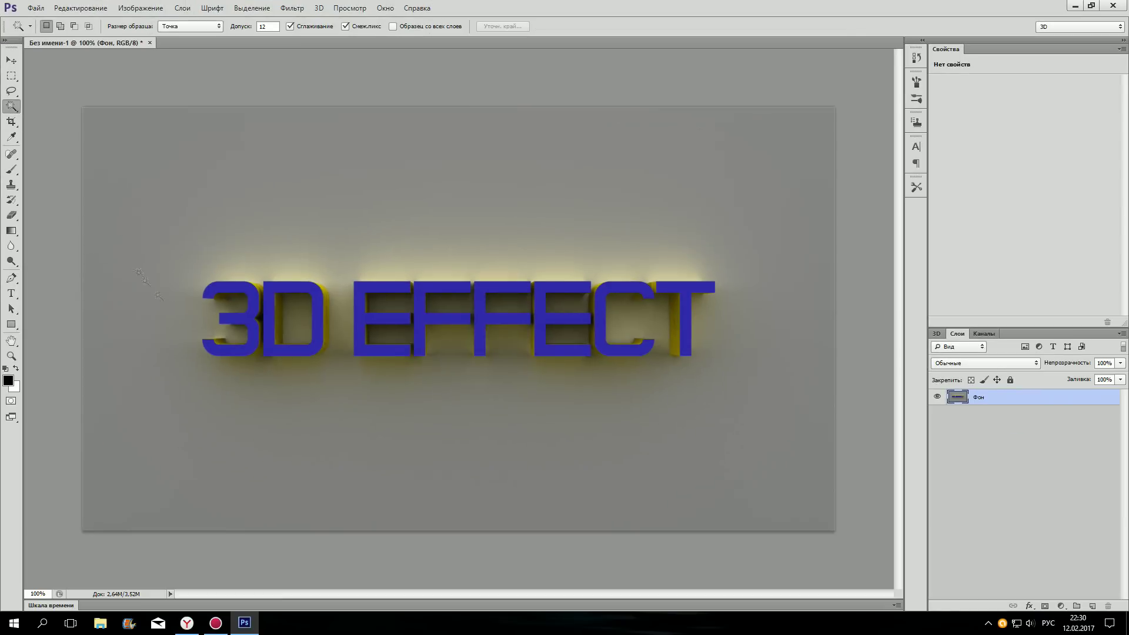
Magic-wand select all blue letter faces and copy them via Layer via Copy to 'Слой 1'.
click(256, 301)
click(360, 317)
click(421, 317)
click(481, 321)
click(540, 320)
click(600, 320)
click(672, 318)
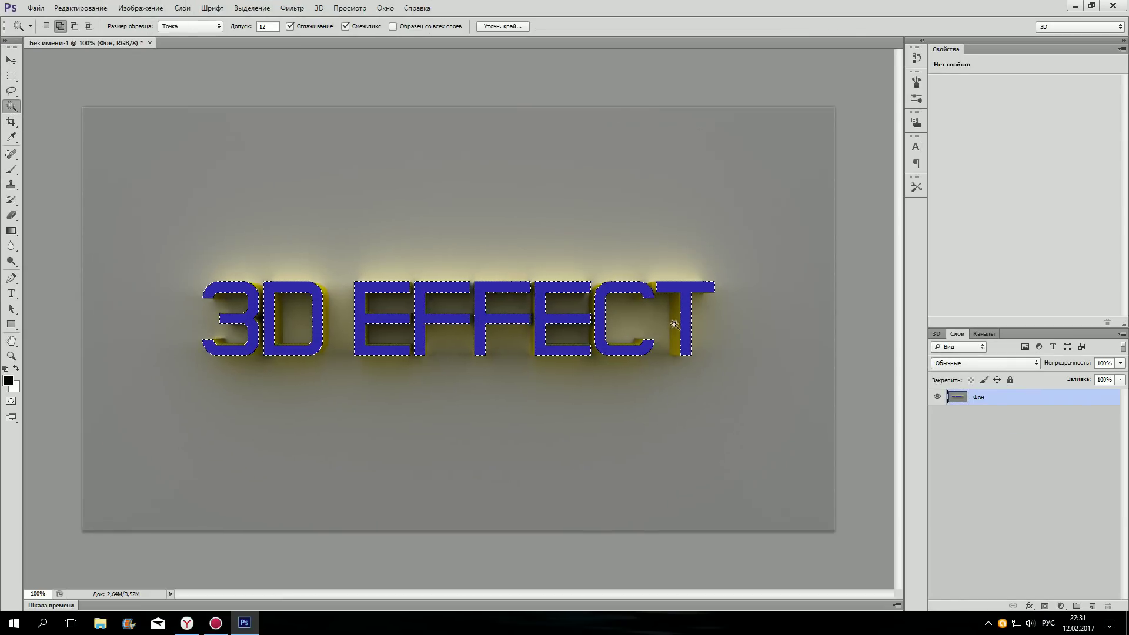
right_click(682, 322)
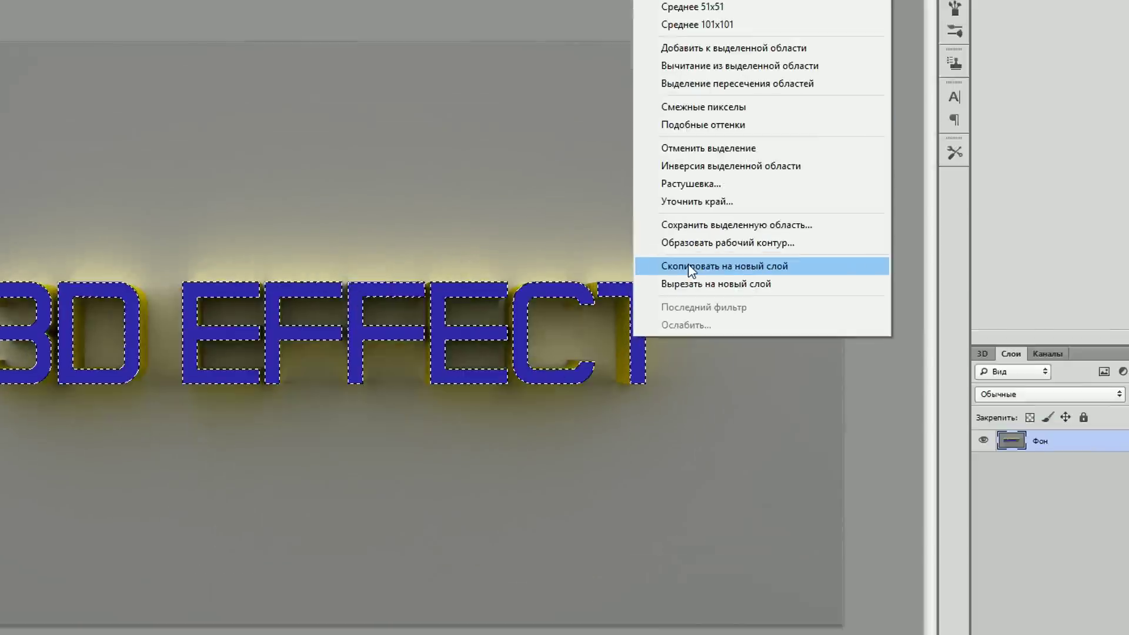
click(728, 270)
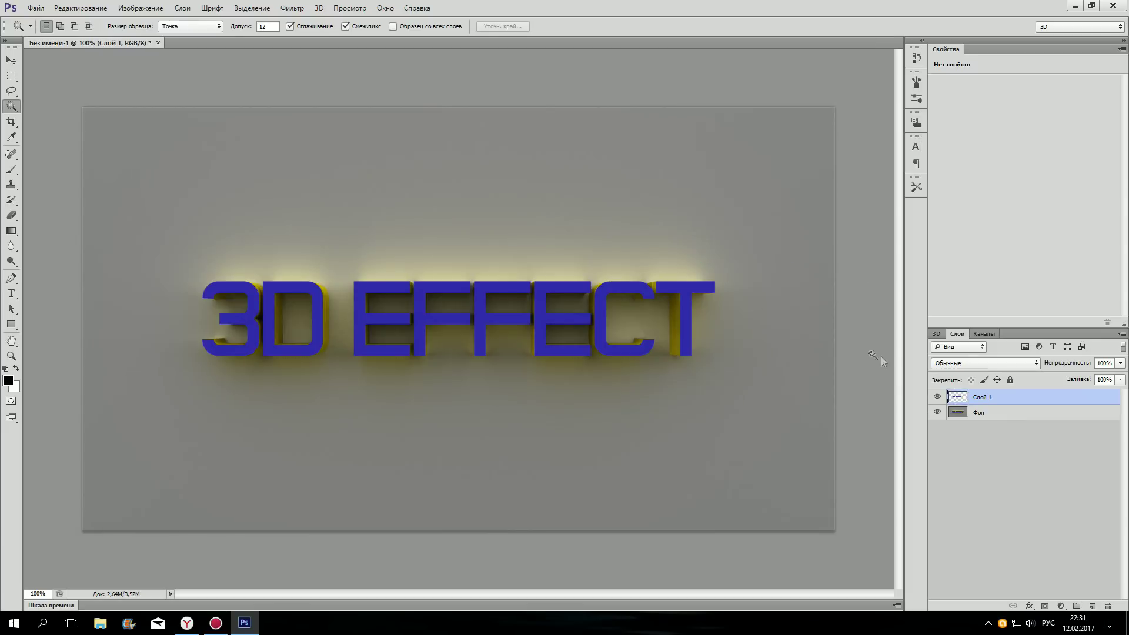
click(11, 60)
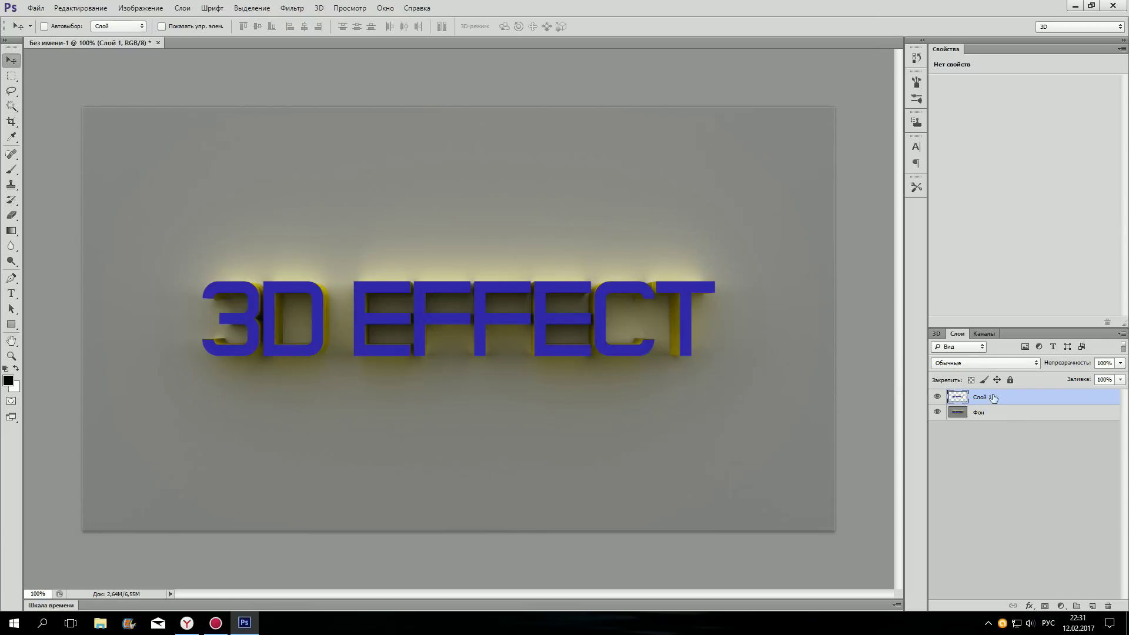
click(1013, 415)
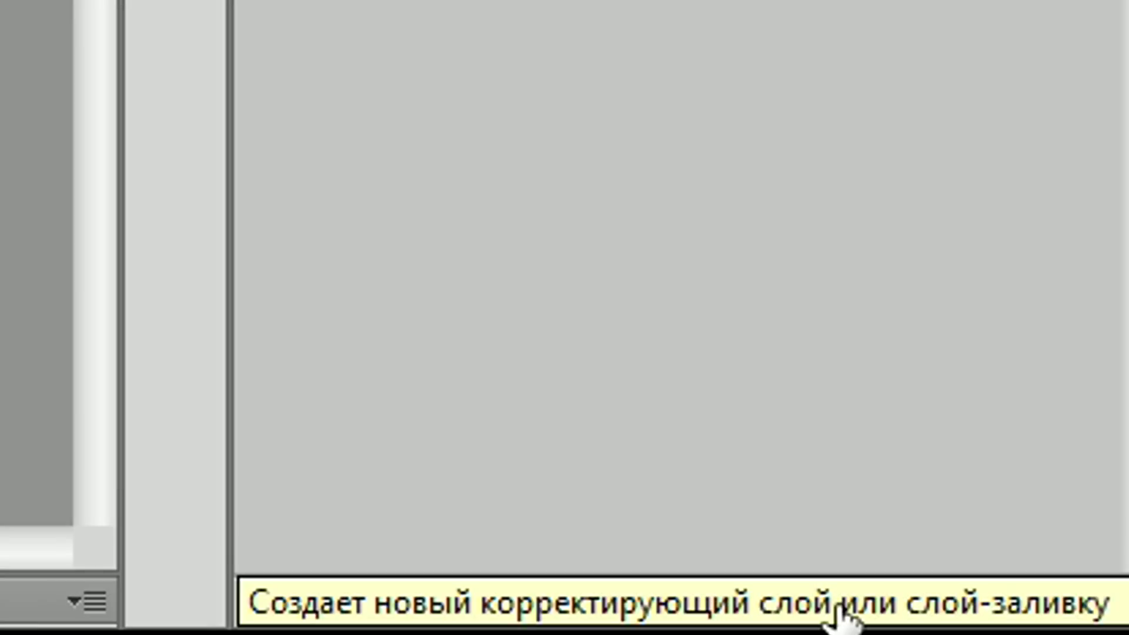
Add a Color Balance adjustment layer with midtones Cyan-Red +100 and Yellow-Blue -100.
click(839, 606)
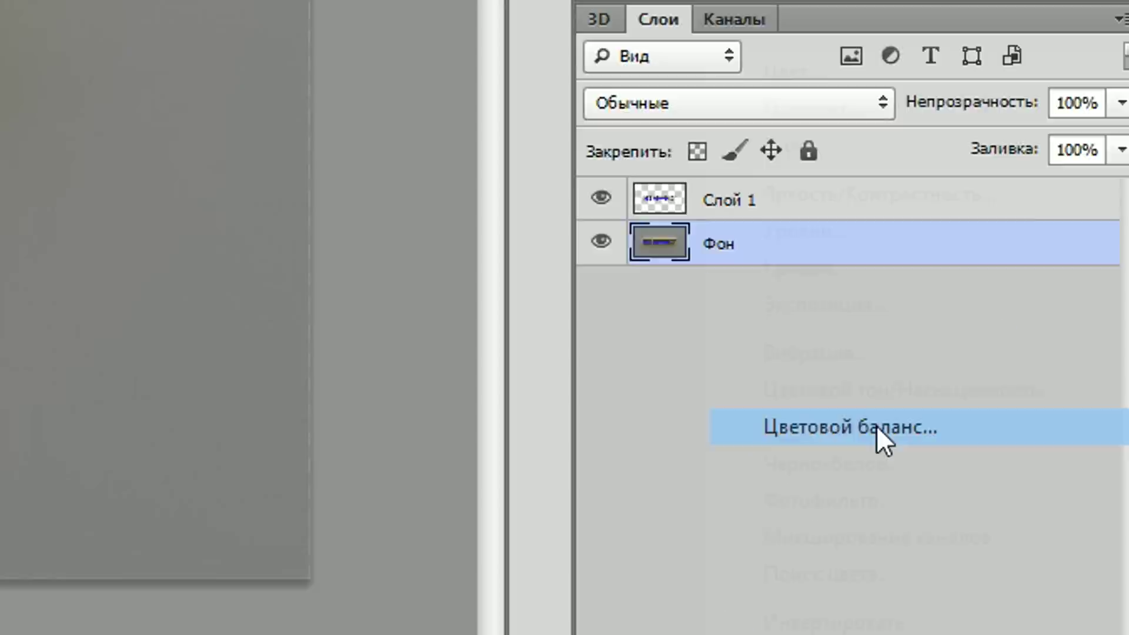
click(726, 379)
drag(1007, 111, 1075, 112)
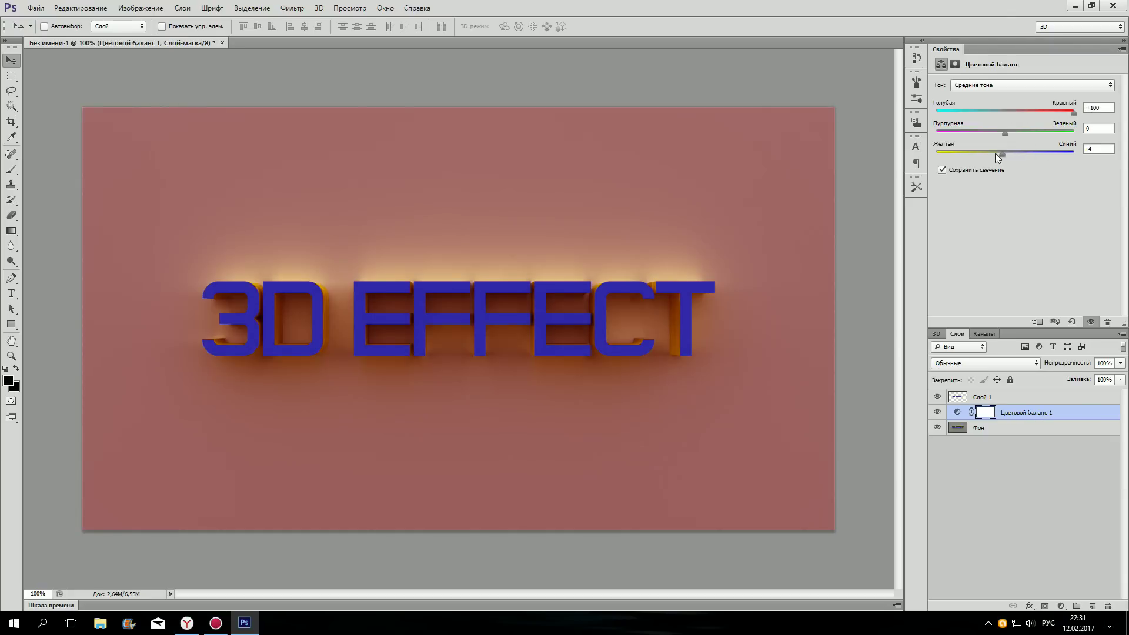
drag(995, 152, 864, 155)
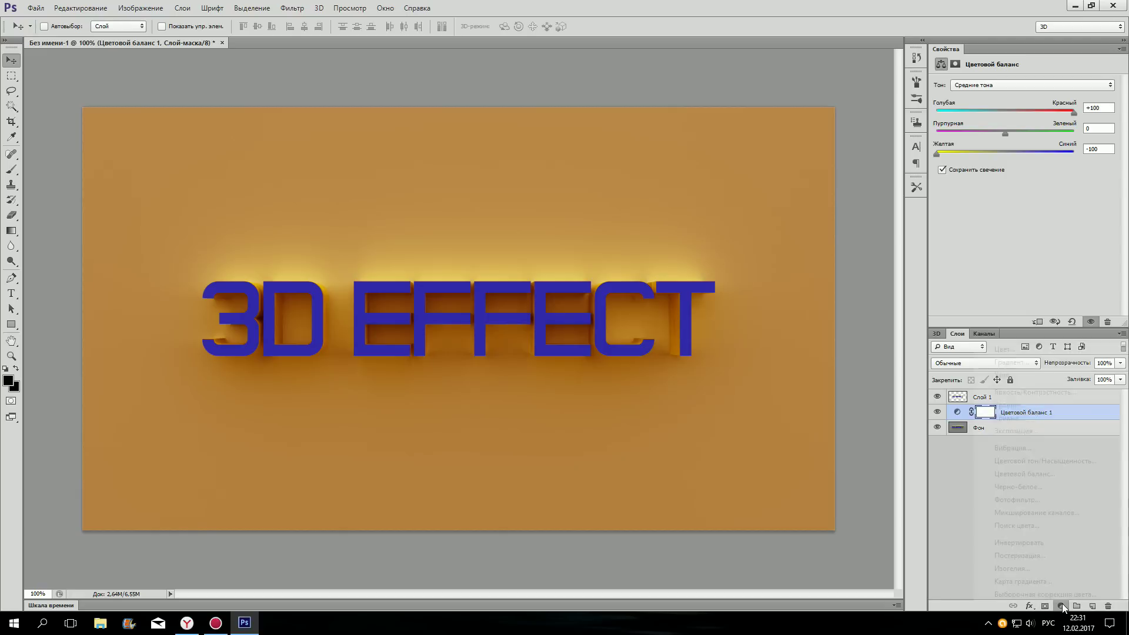
click(1062, 606)
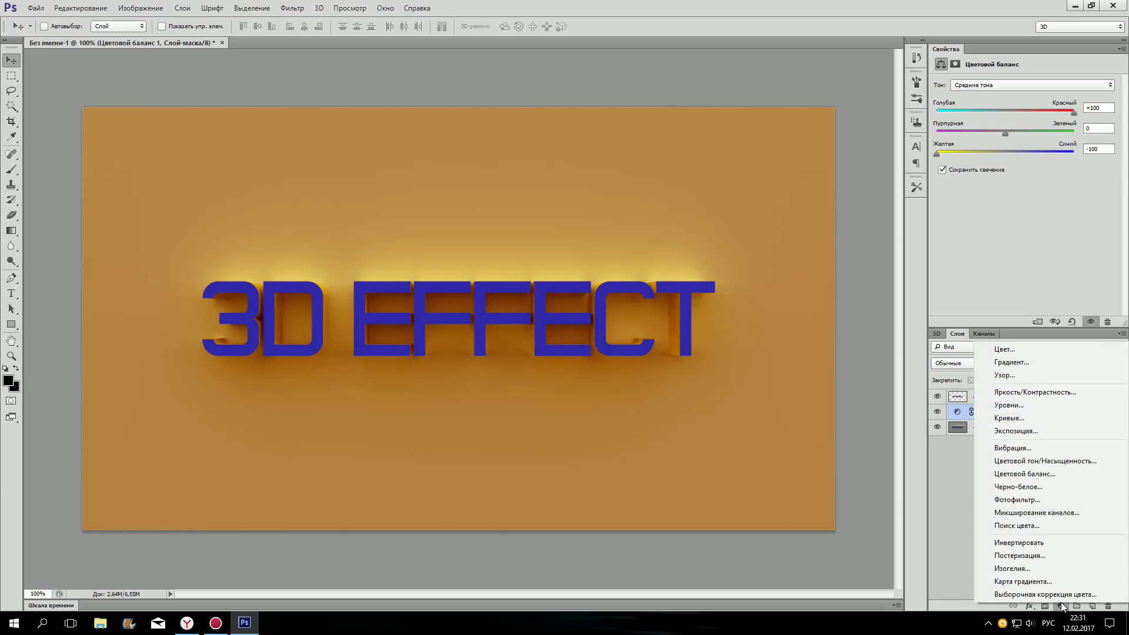
Add a Levels adjustment layer with input levels 0, 0.80 and 223.
click(1052, 407)
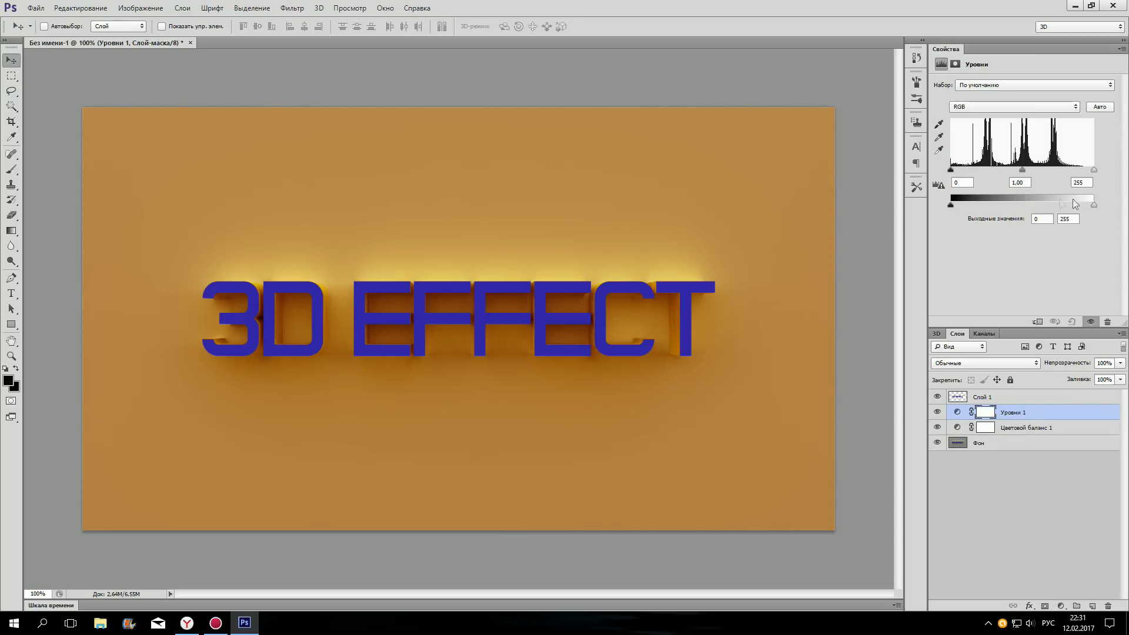
drag(1094, 170, 1023, 175)
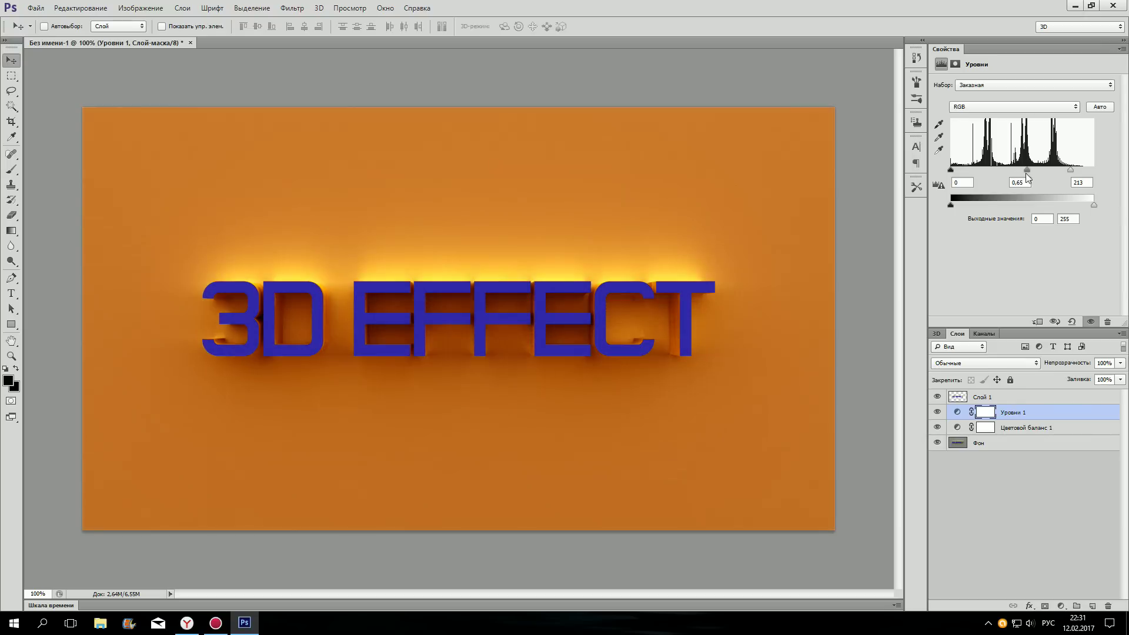
drag(1023, 175, 1016, 176)
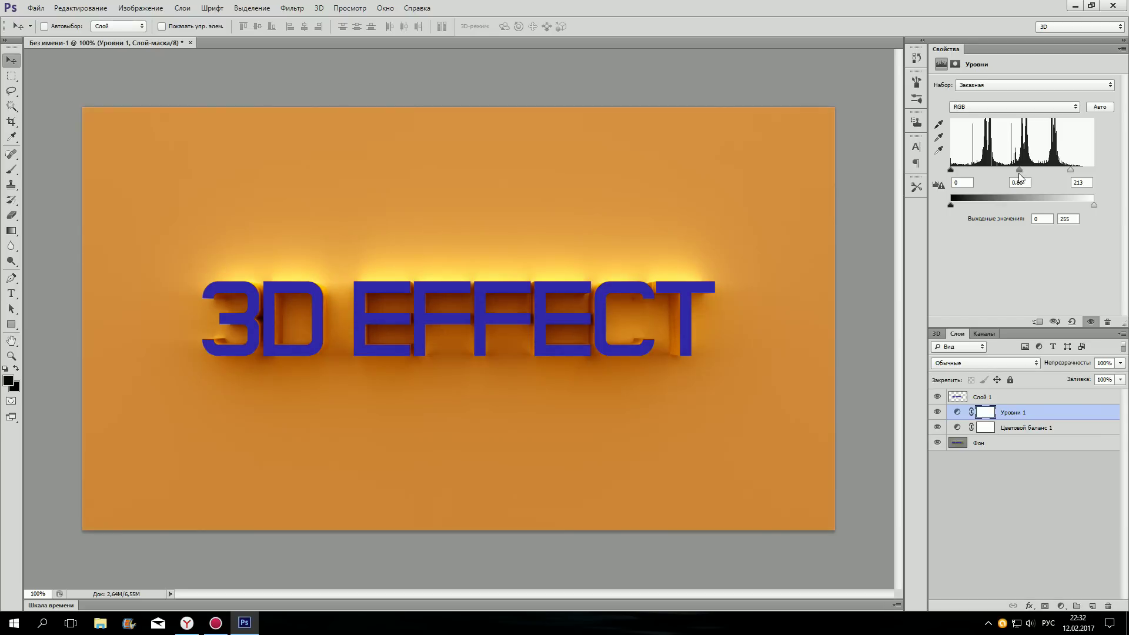
mouse_move(1070, 173)
mouse_down()
mouse_move(1060, 173)
mouse_move(1078, 170)
mouse_up()
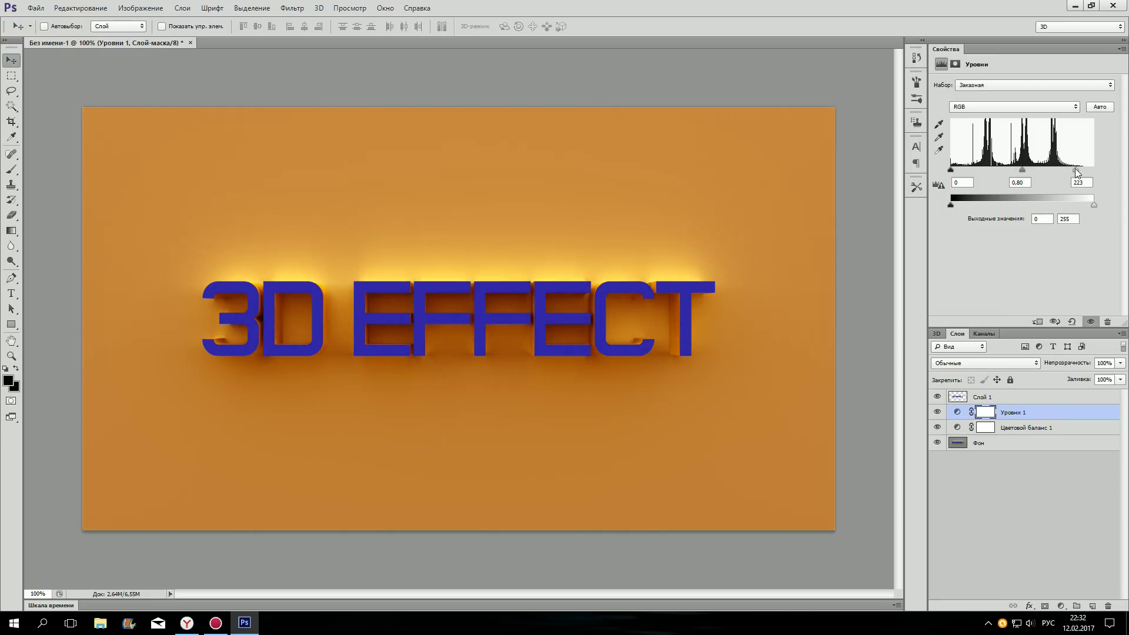
Raise the Background layer's contrast to 16 with Brightness/Contrast.
click(1003, 444)
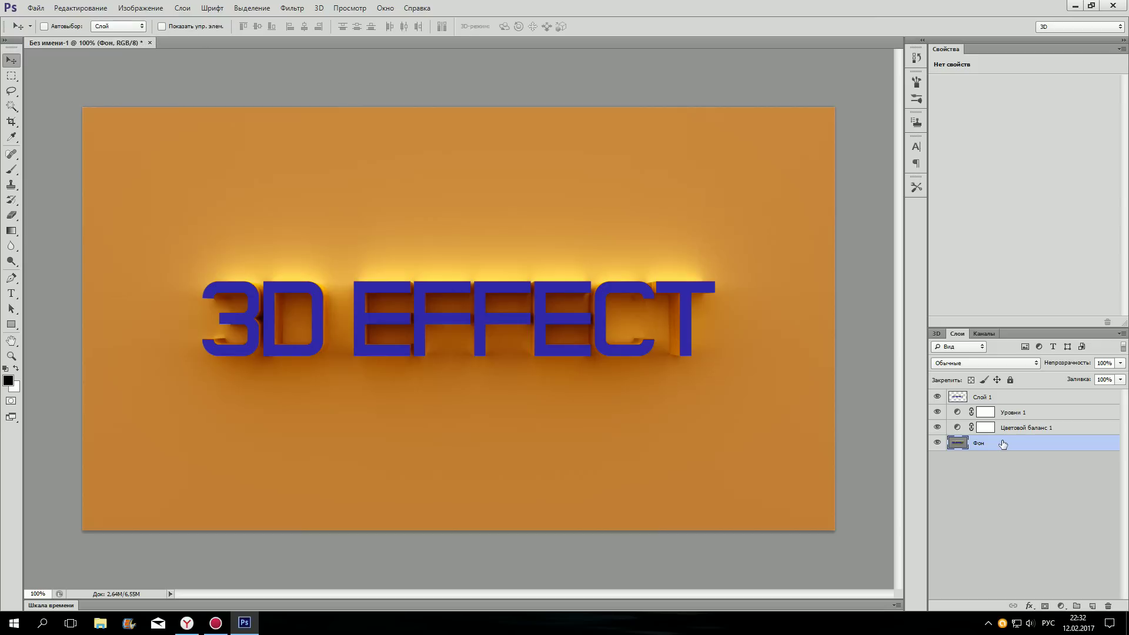
click(132, 9)
mouse_move(142, 37)
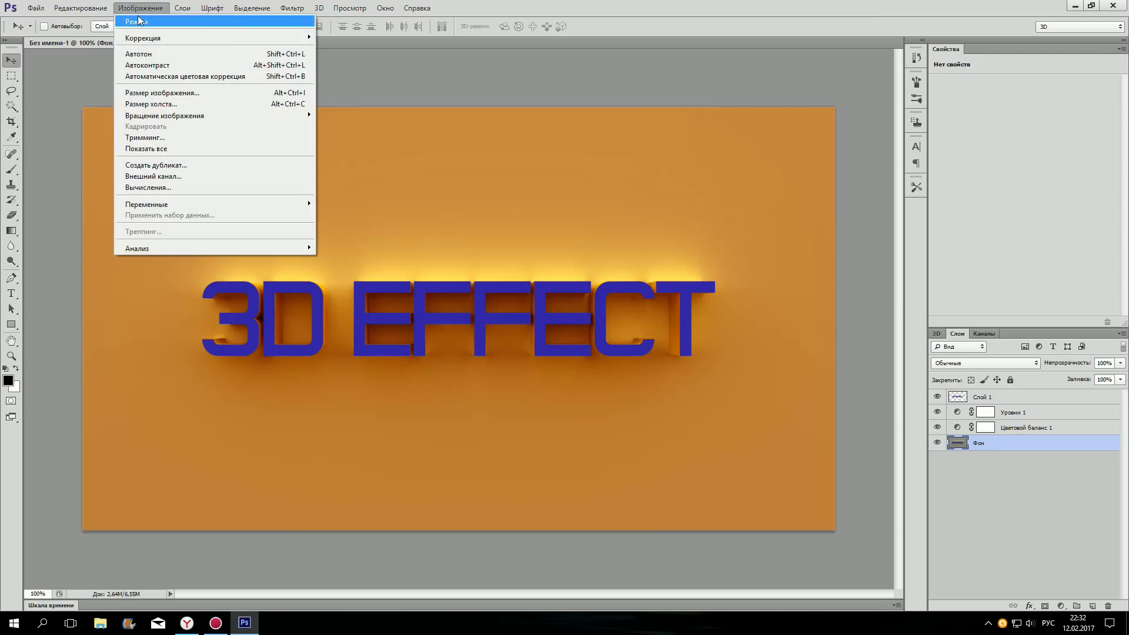
click(333, 38)
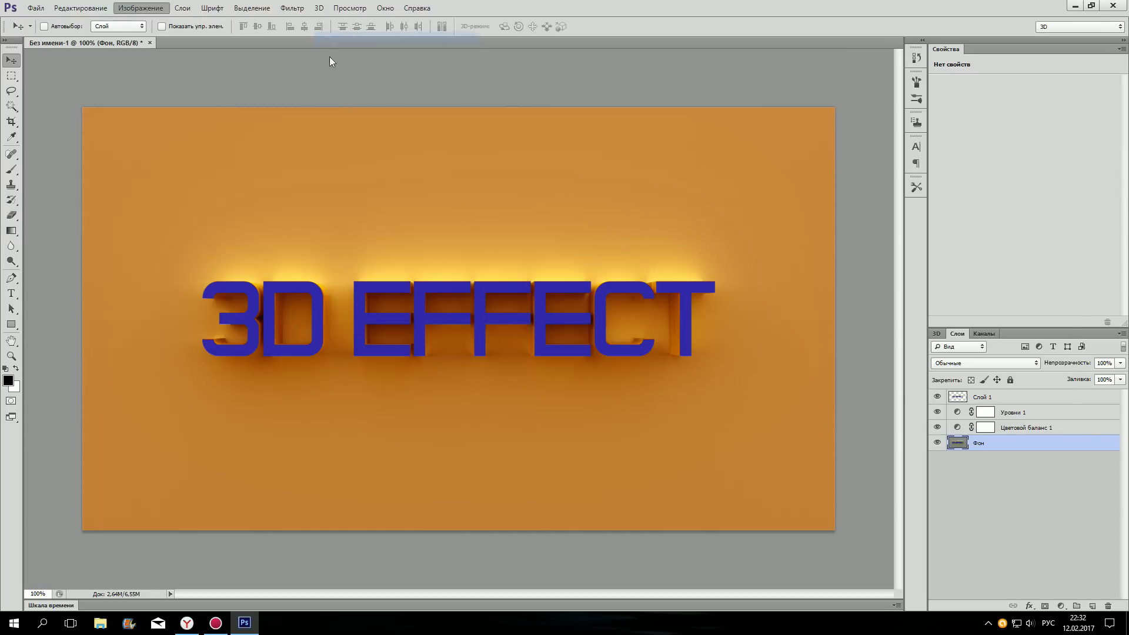
mouse_move(924, 362)
mouse_down()
mouse_move(939, 363)
mouse_move(923, 331)
mouse_up()
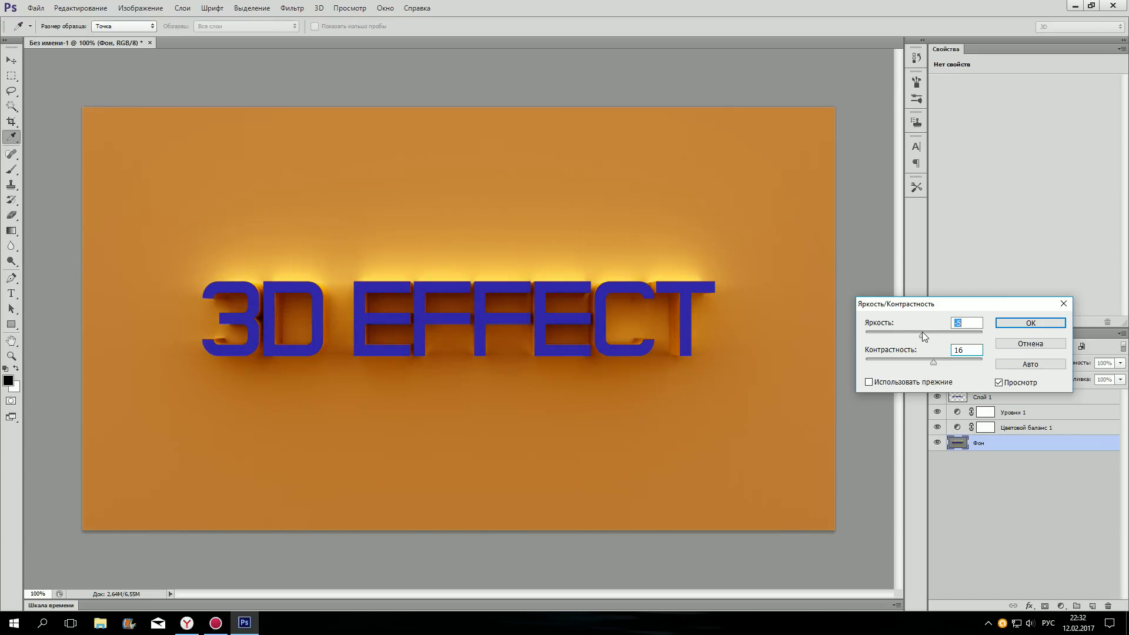
click(998, 323)
Give 'Слой 1' a Color Overlay layer style in orange #fb8700.
key(v)
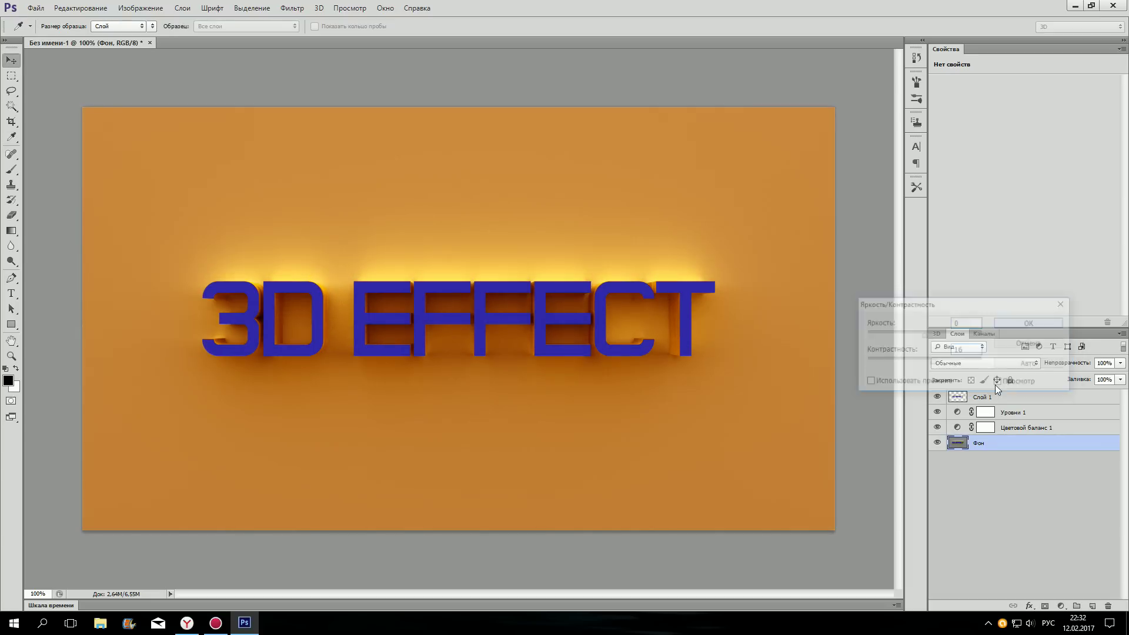
right_click(995, 397)
click(873, 174)
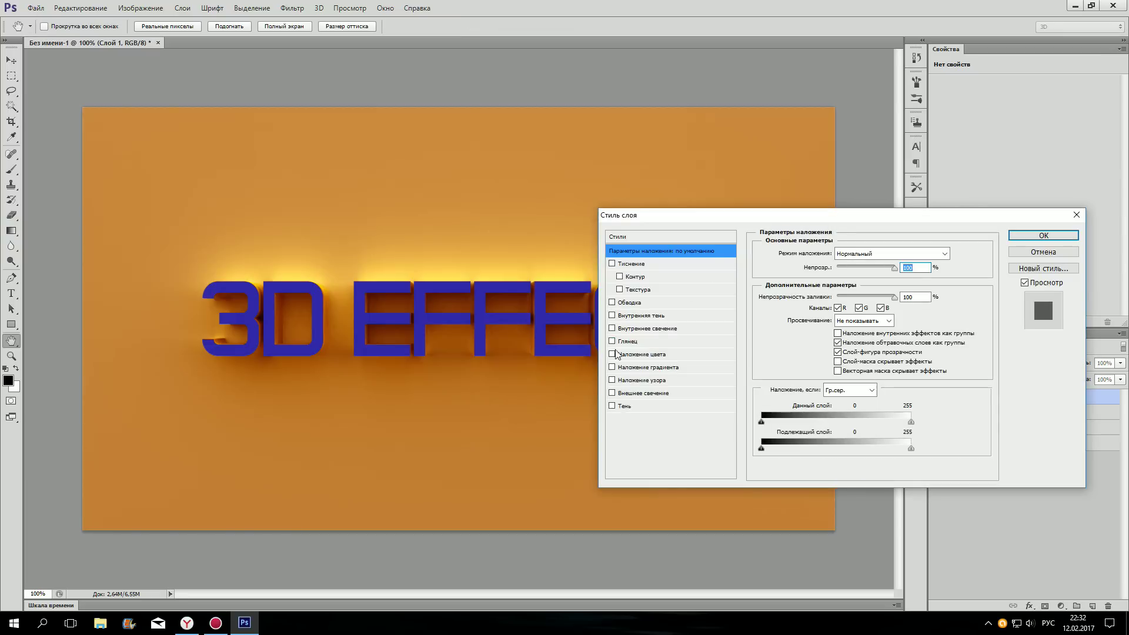
click(641, 354)
click(950, 253)
click(581, 197)
click(817, 238)
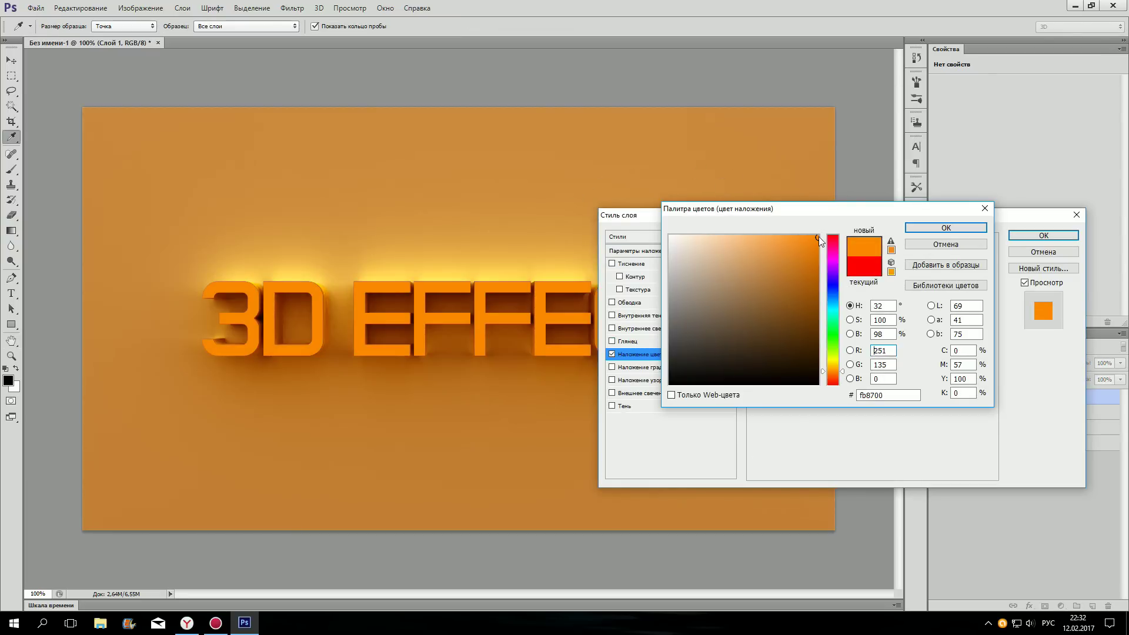
click(958, 229)
click(1023, 235)
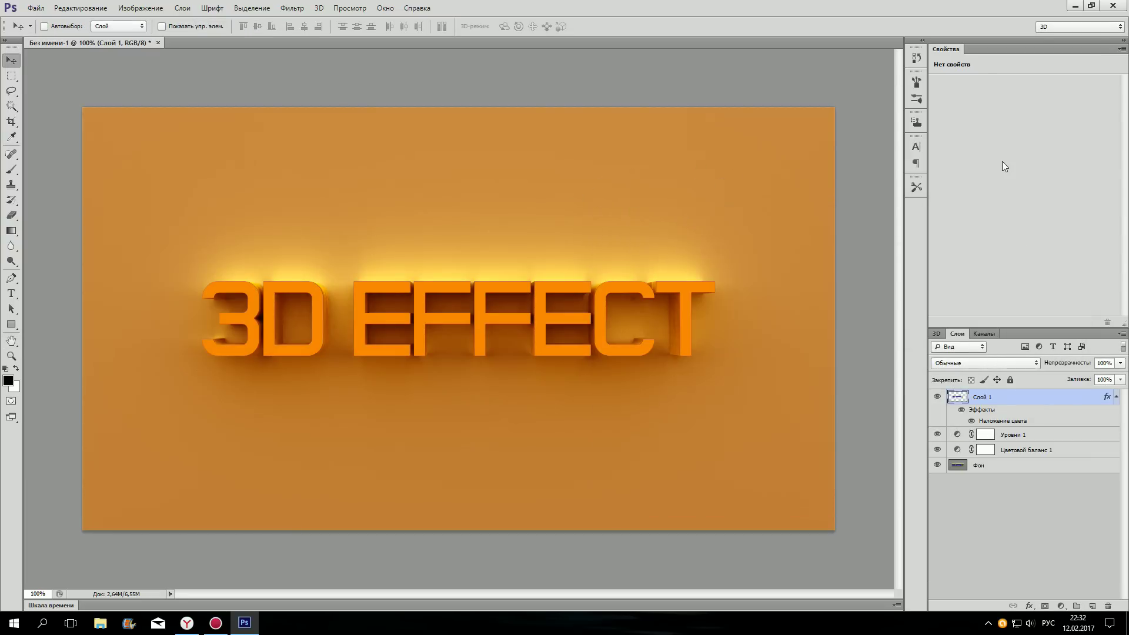
right_click(1012, 397)
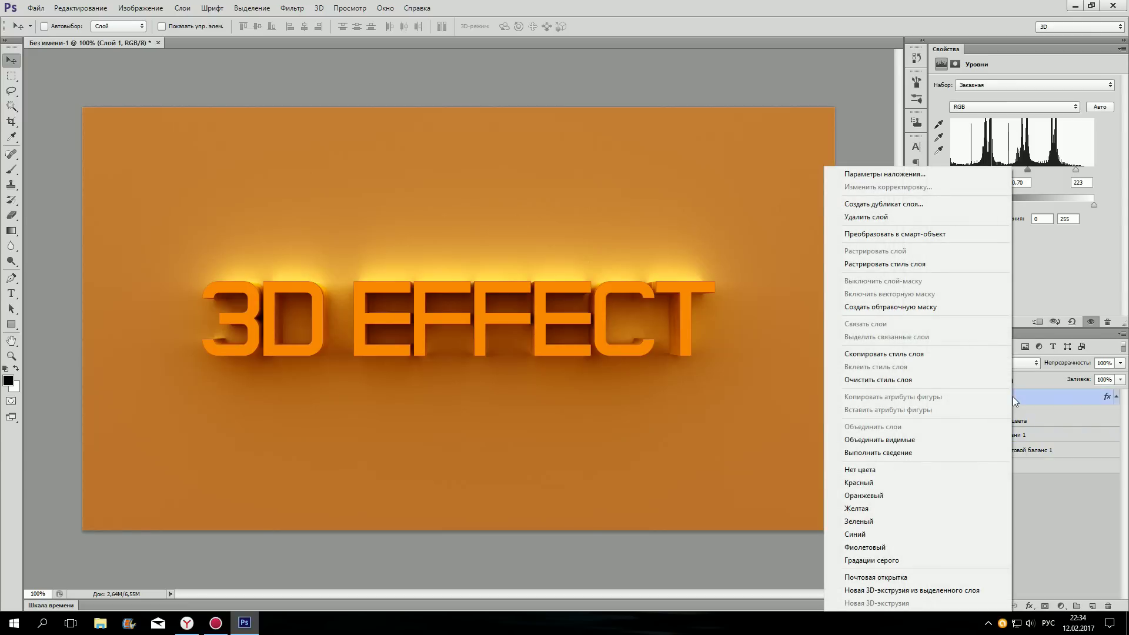
Merge all four visible layers, including Слой 1, into a single layer via Merge Visible.
click(907, 439)
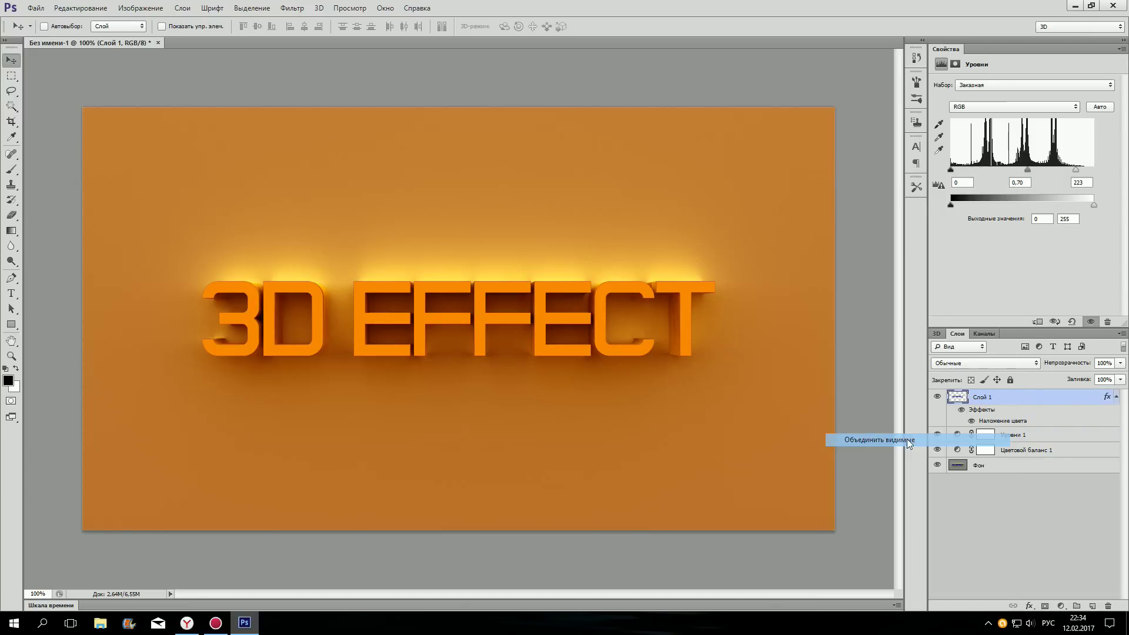